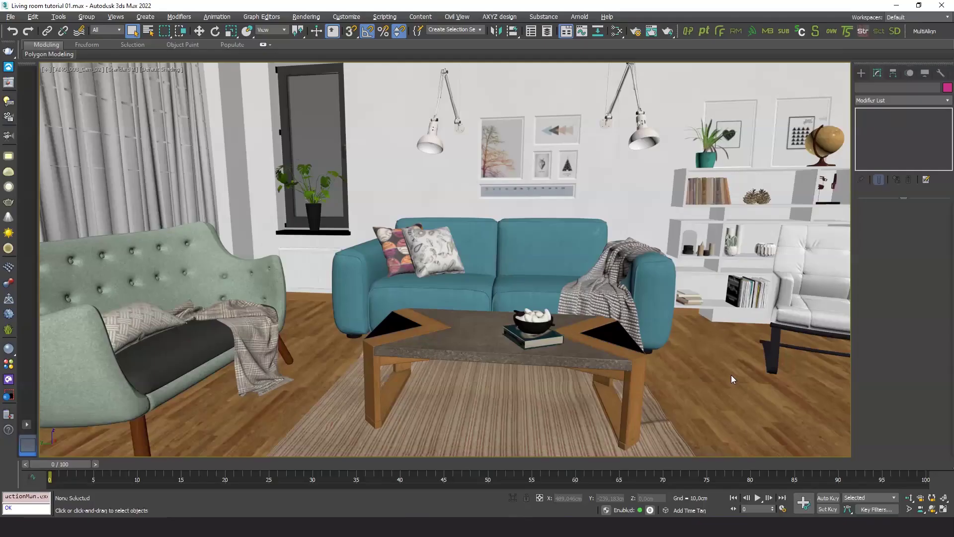
Step: Inspect the green sofa, teal couch group, coffee table, ornament and carpet in the camera view
key(p)
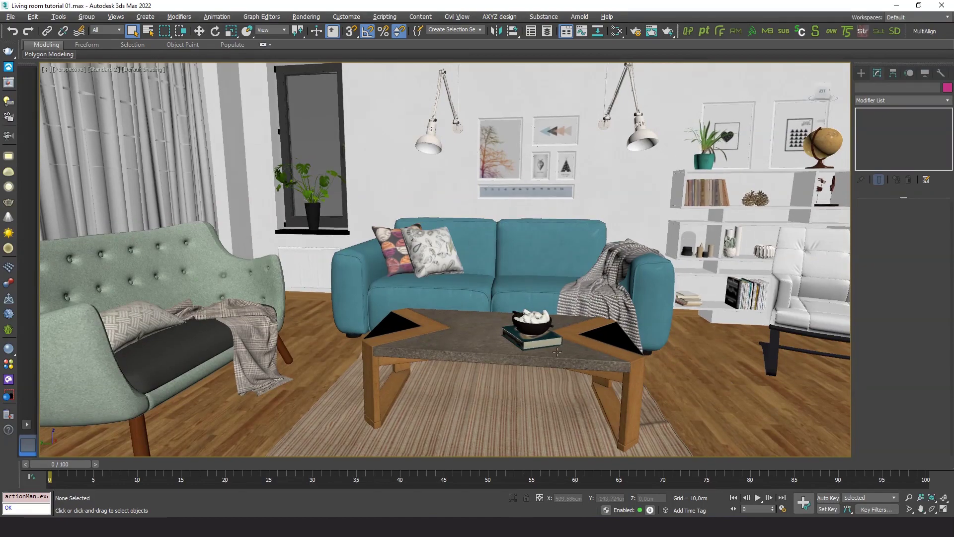
mouse_move(473, 286)
alt+middle_down()
mouse_move(539, 293)
mouse_move(519, 292)
alt+middle_up()
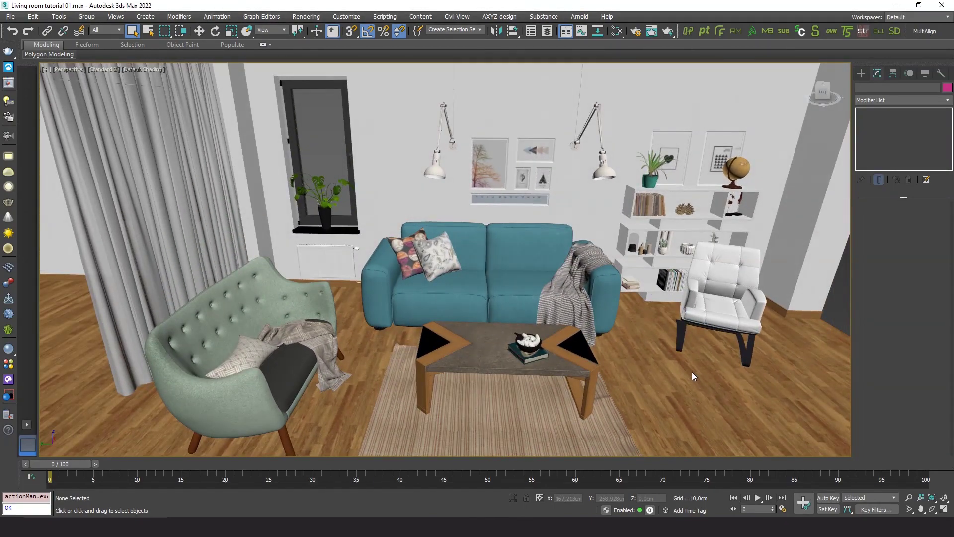
key(c)
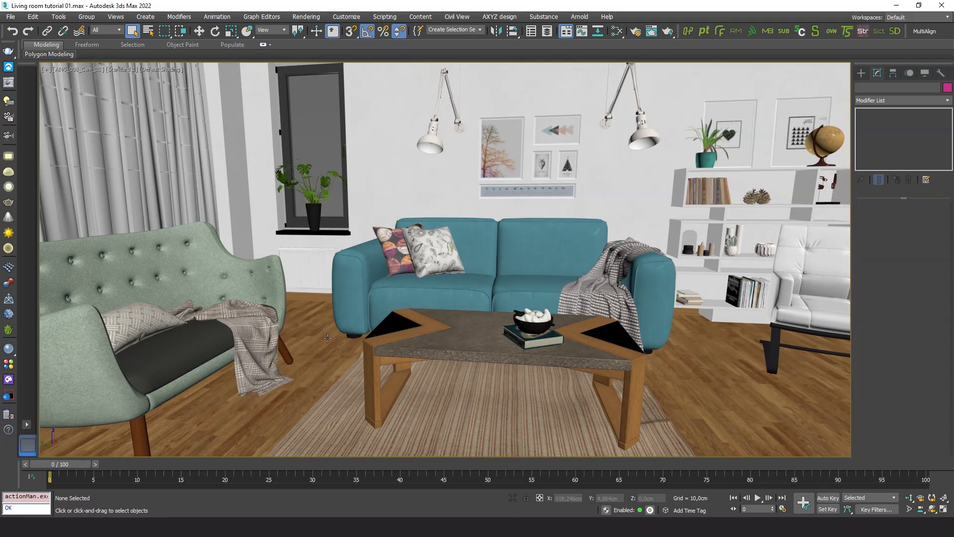
click(168, 348)
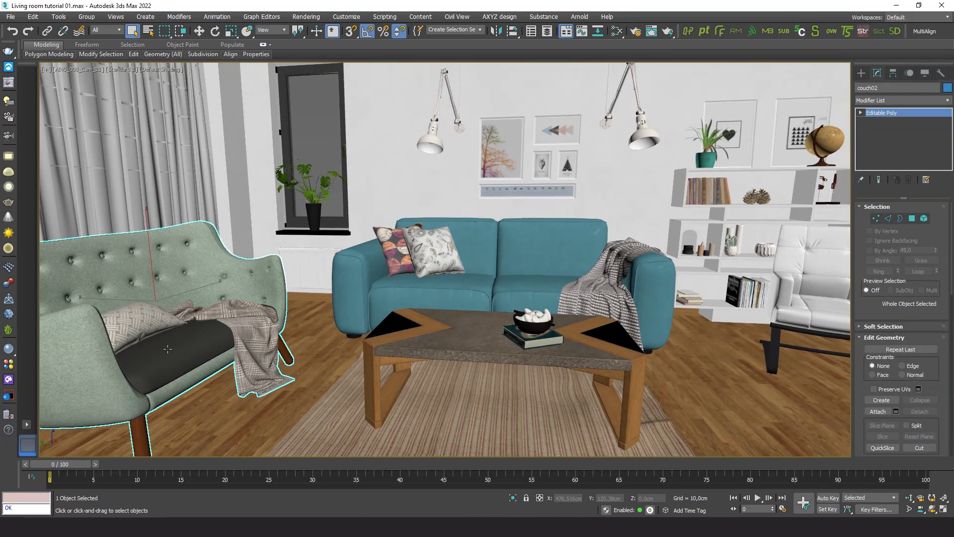
click(438, 298)
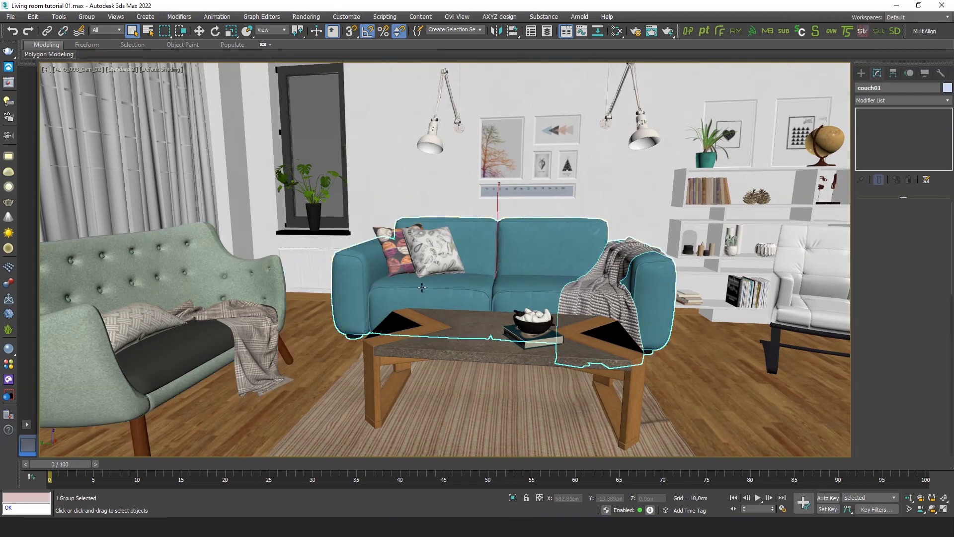
click(443, 351)
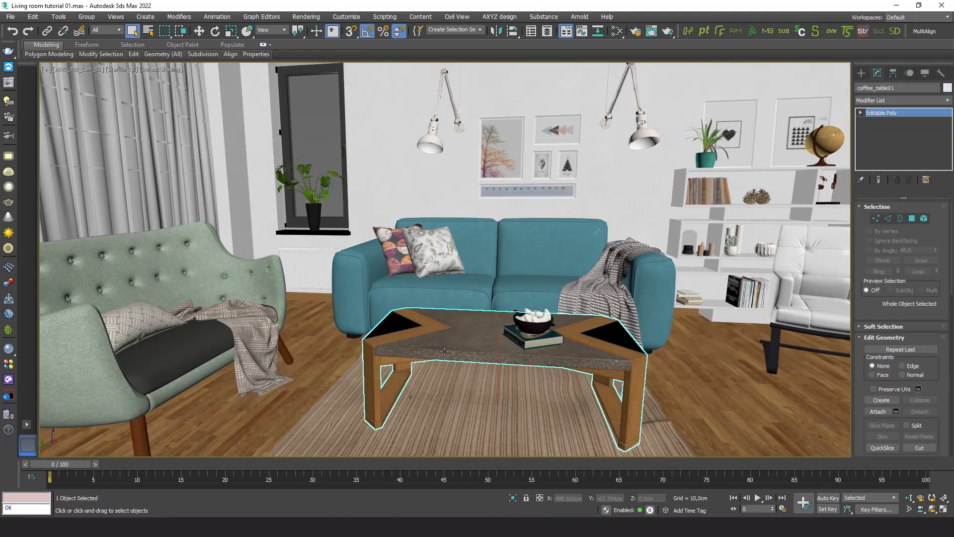
click(527, 335)
click(458, 410)
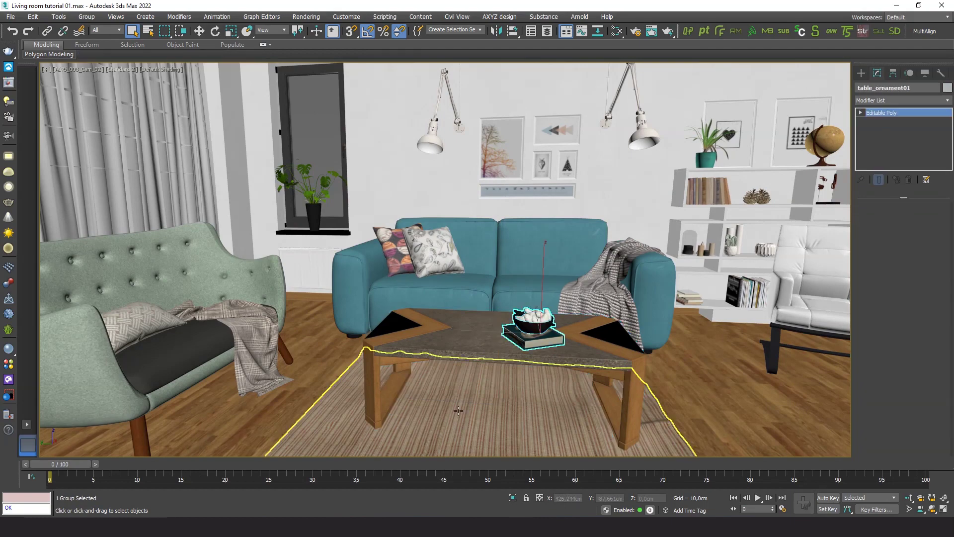
click(313, 370)
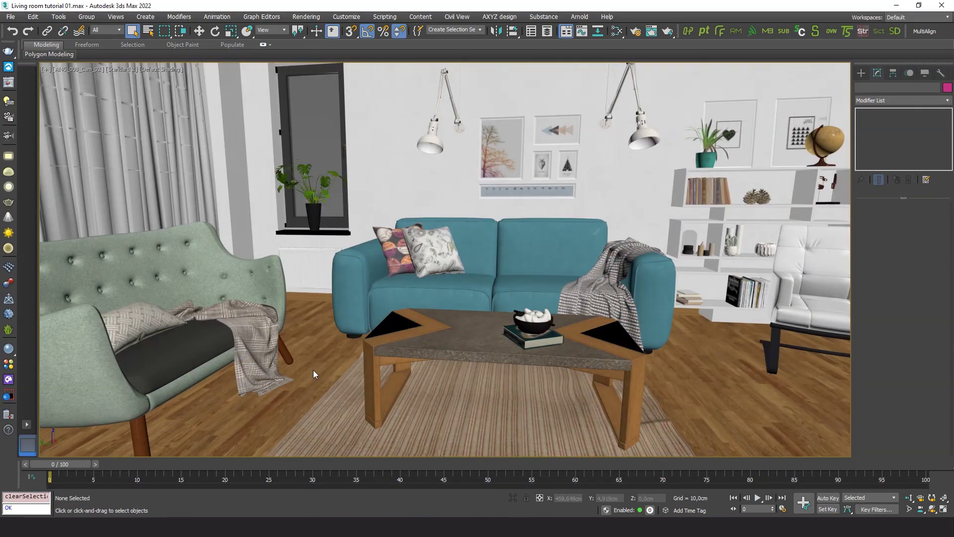
Step: In the Layer Explorer, hide the Props, sofas and carpet layers to compare
click(542, 32)
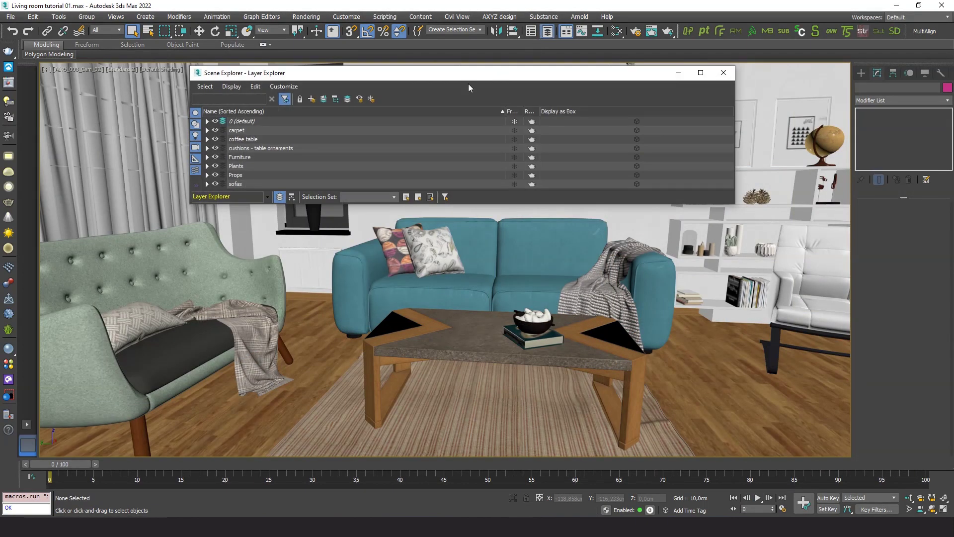
mouse_move(215, 175)
mouse_down()
mouse_move(215, 184)
mouse_move(215, 122)
mouse_move(216, 183)
mouse_up()
click(215, 122)
Step: Close the Layer Explorer, launch Showcaser (Alt+S) and add a sequence named 'Popping up firniture'
click(727, 75)
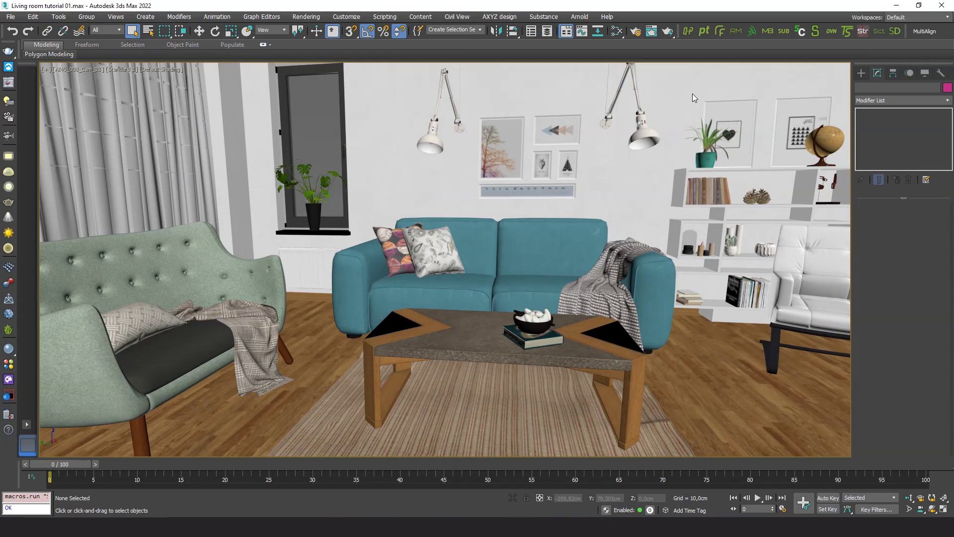
key(alt+s)
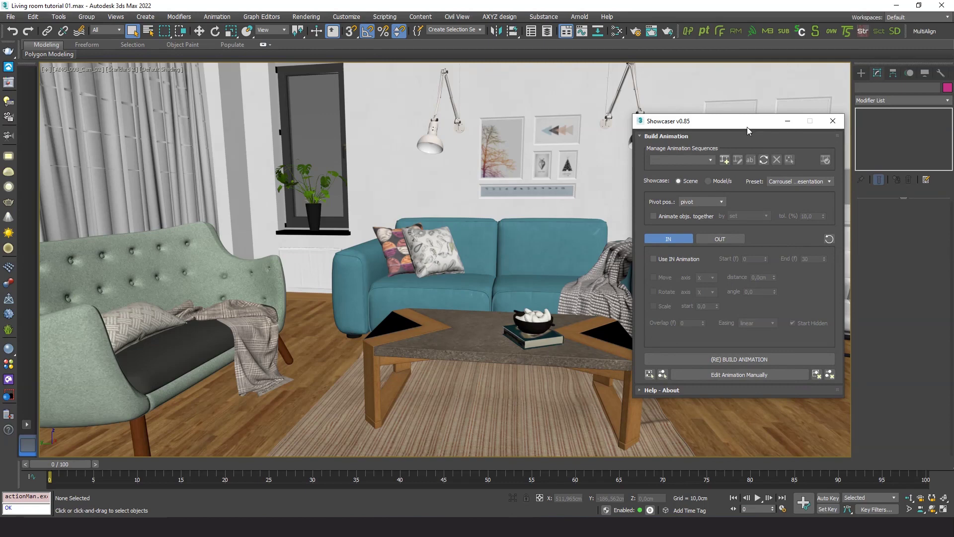
click(725, 160)
text(Po)
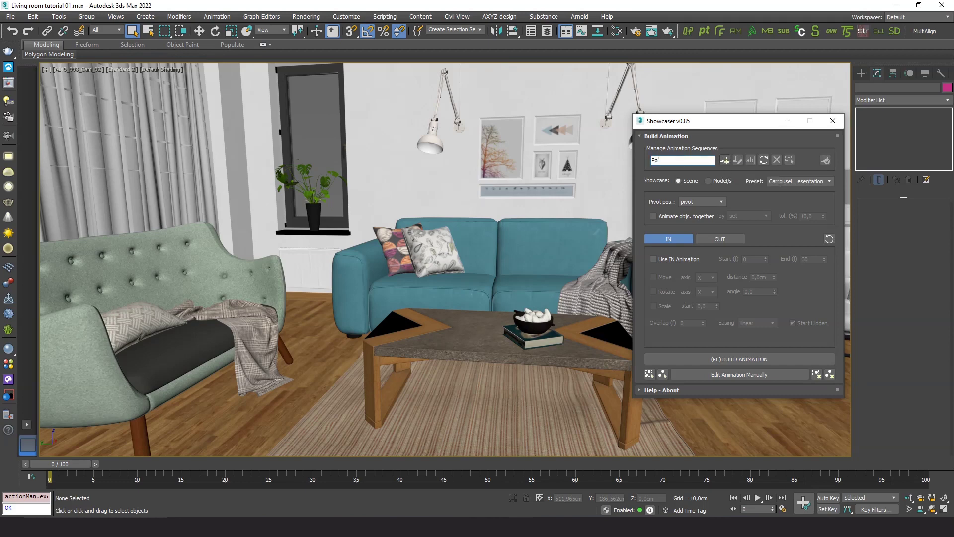
text(pping up firniture)
click(725, 160)
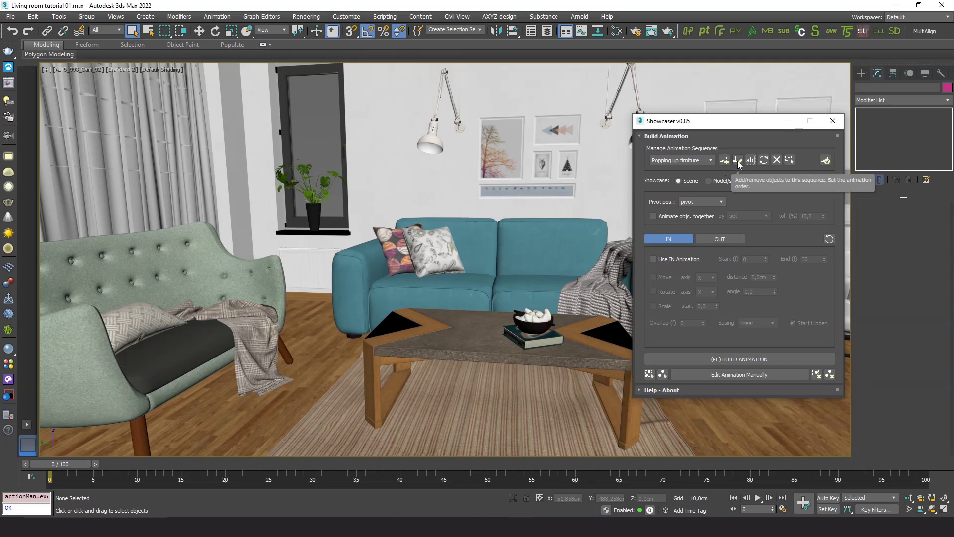
Step: Add all objects from the Props through sofas layers to the sequence as a single set
click(738, 161)
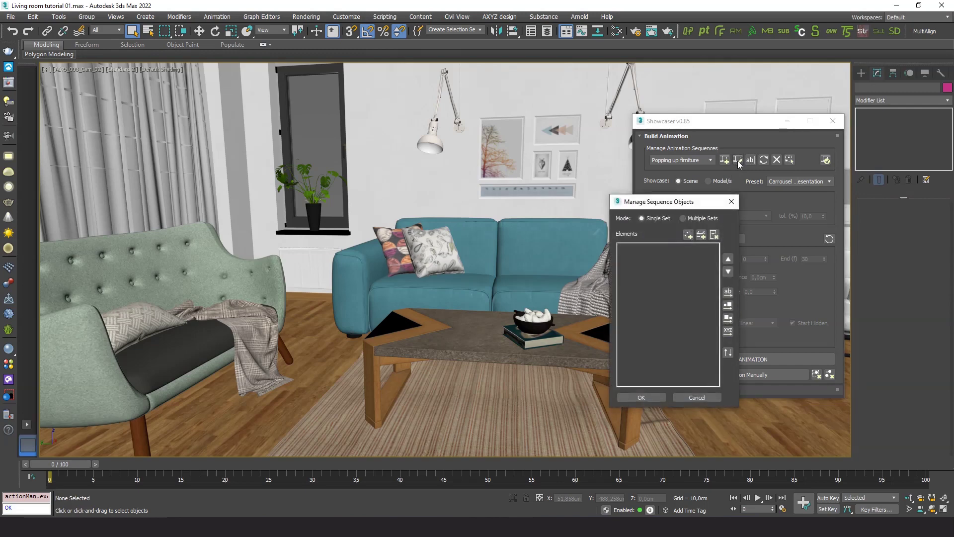
drag(656, 205, 542, 150)
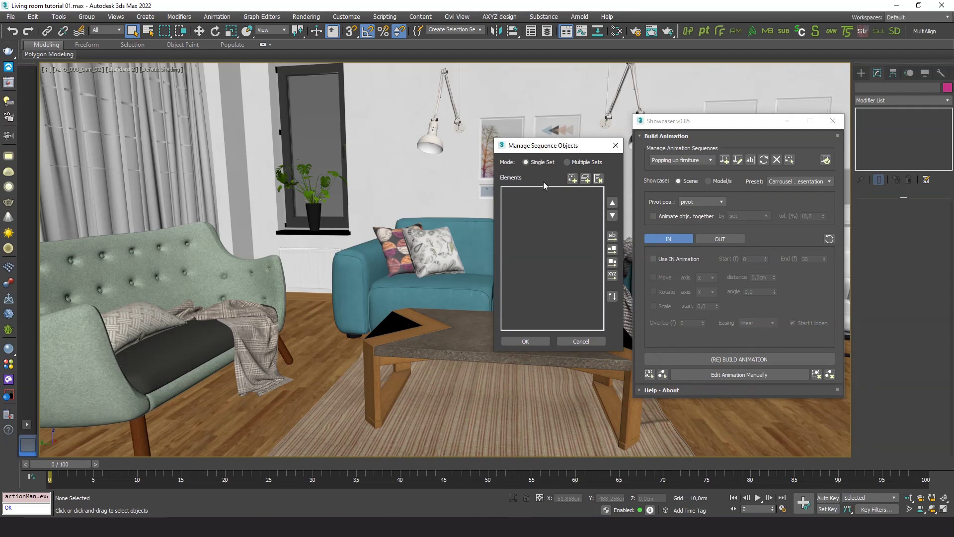
click(587, 182)
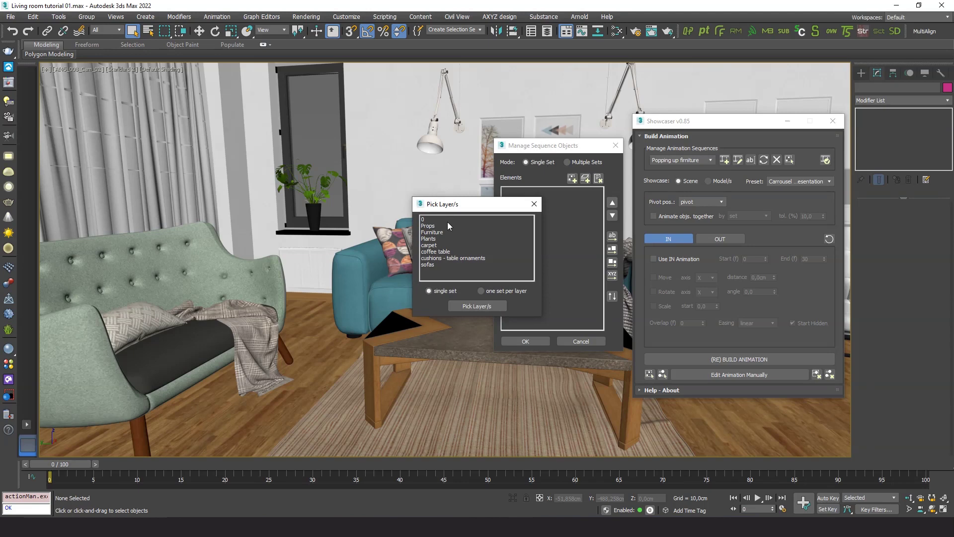
click(428, 228)
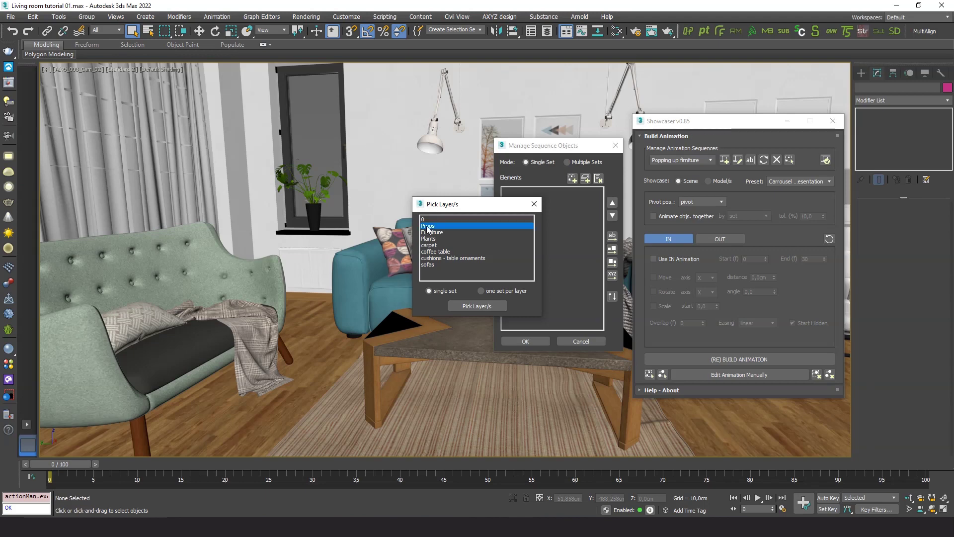
shift+click(429, 267)
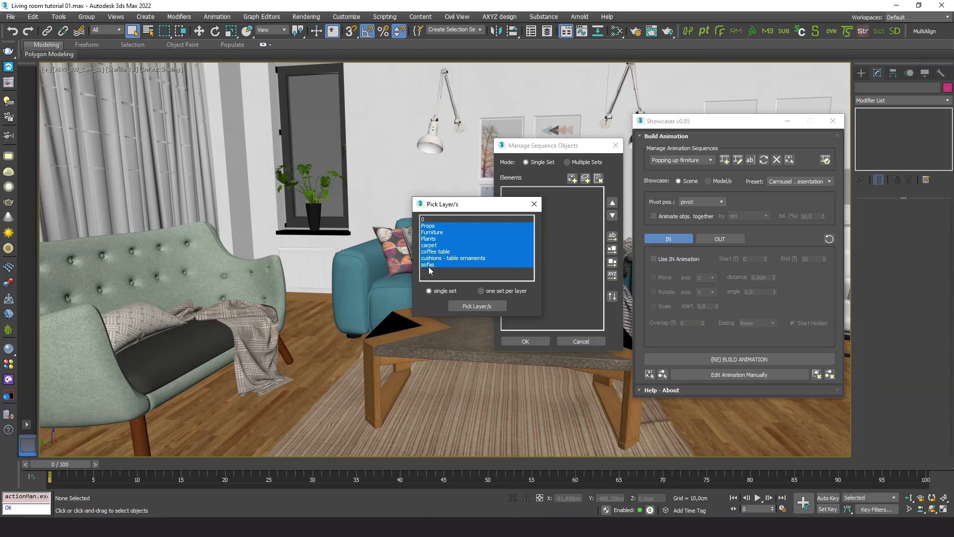
click(476, 309)
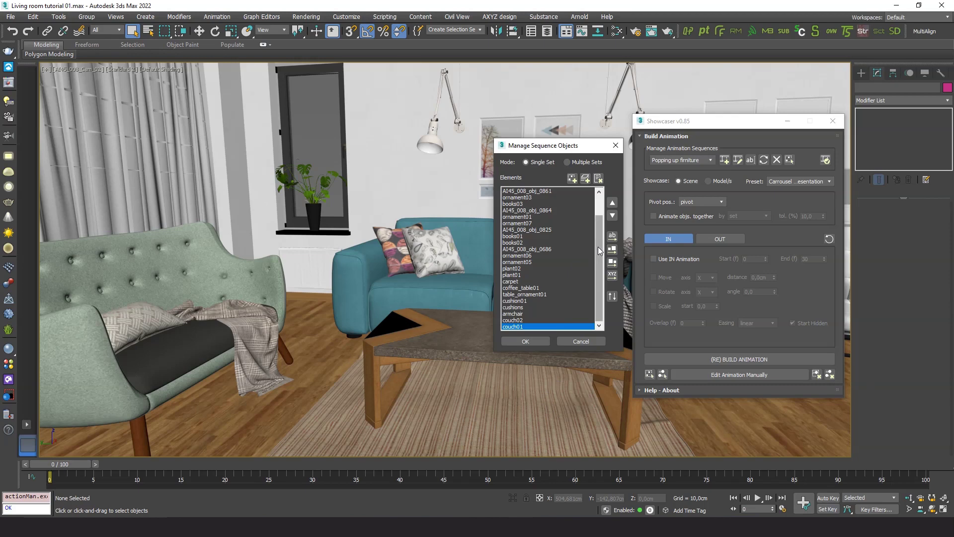
Step: Sort the elements biggest to smallest, then move couch02 up to second, right after couch01
drag(597, 246, 605, 218)
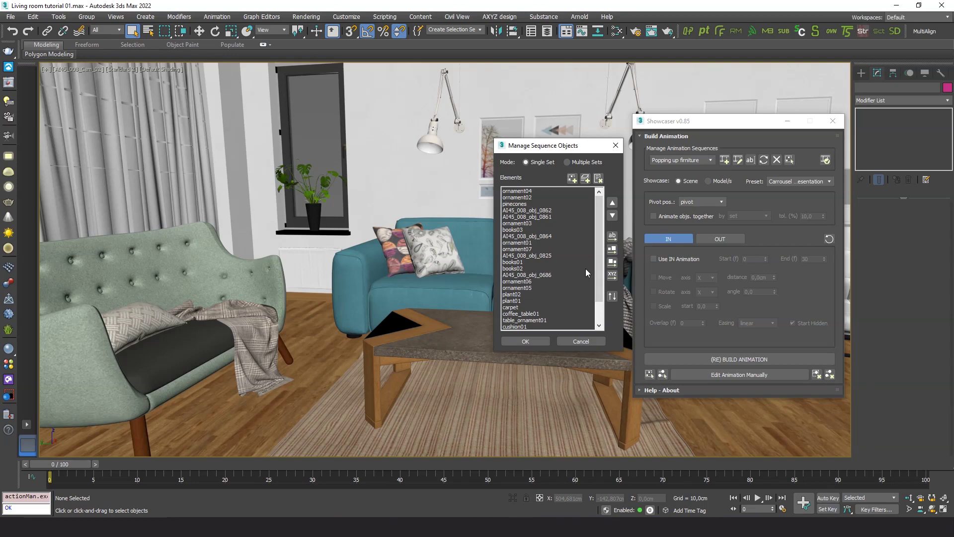
click(612, 264)
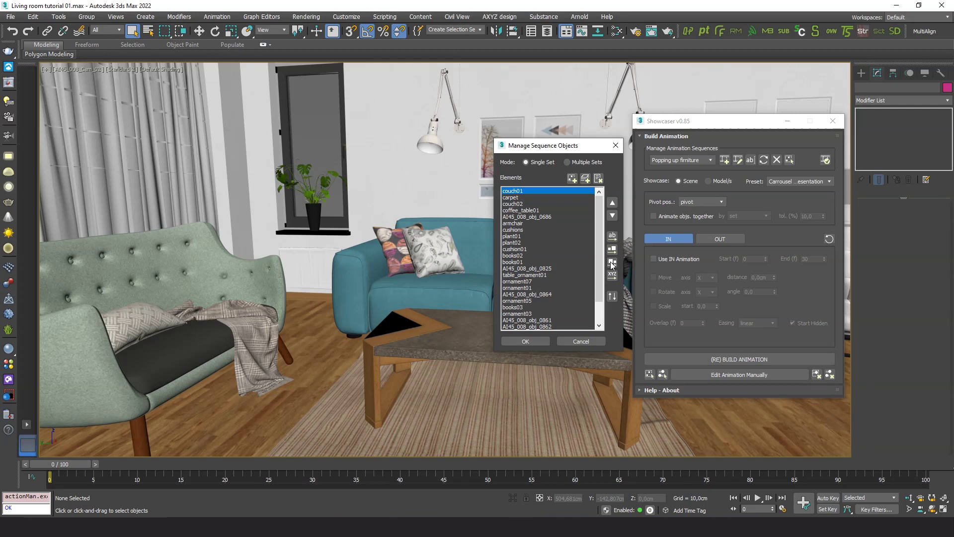
click(519, 192)
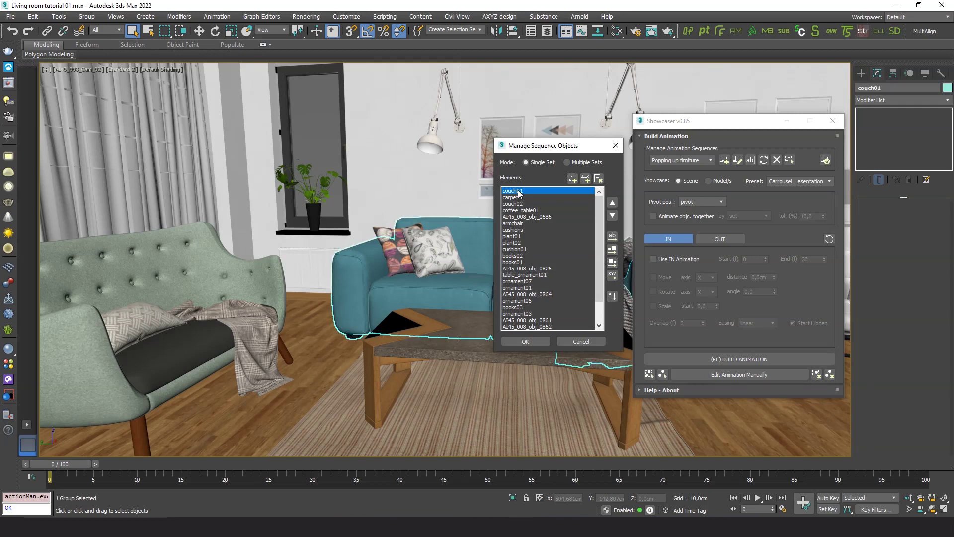
click(513, 198)
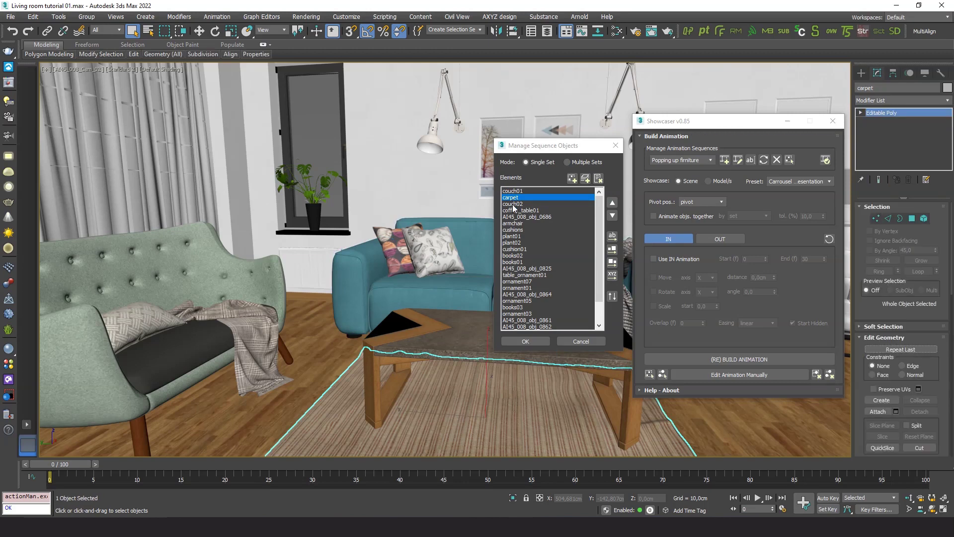
click(514, 204)
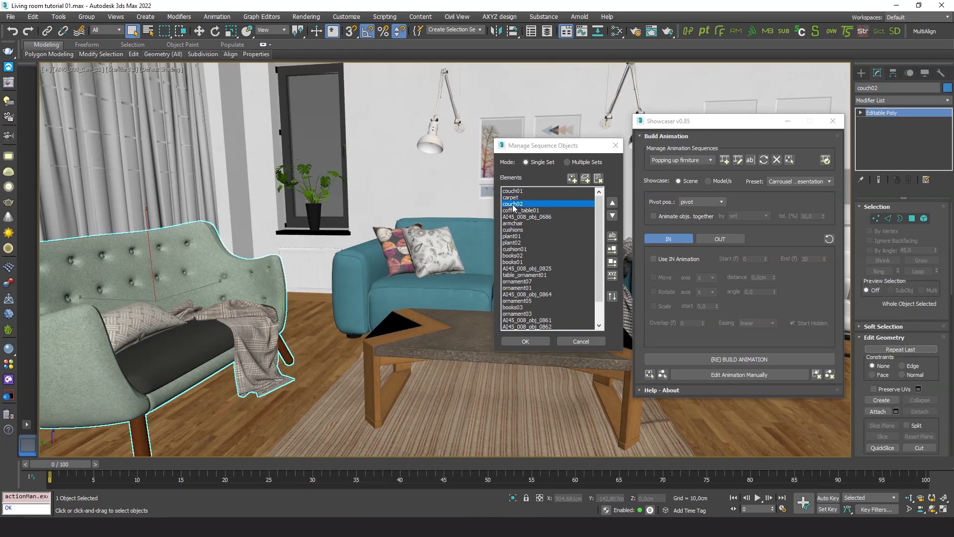
click(612, 203)
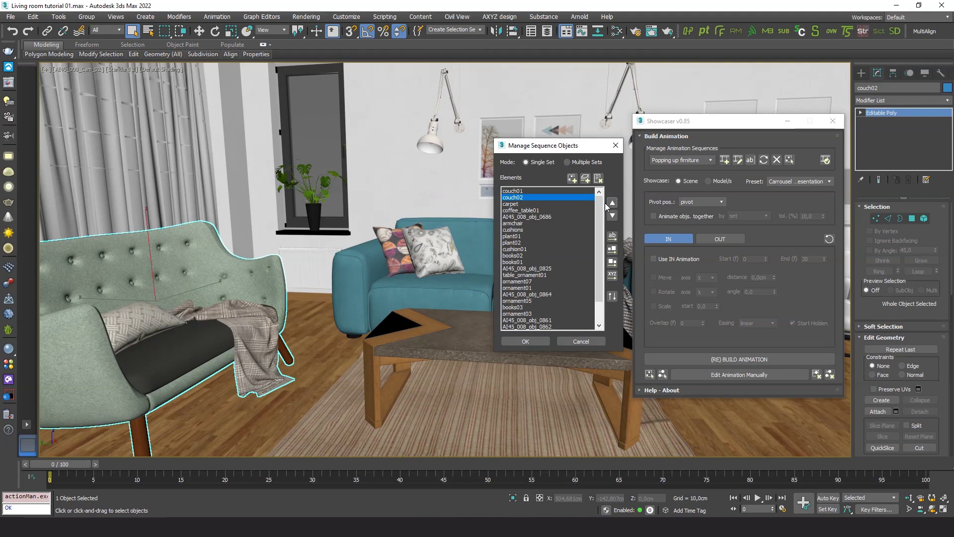
Step: Confirm the order, enable IN scale animation from frame 5 to 90, and build it
click(538, 340)
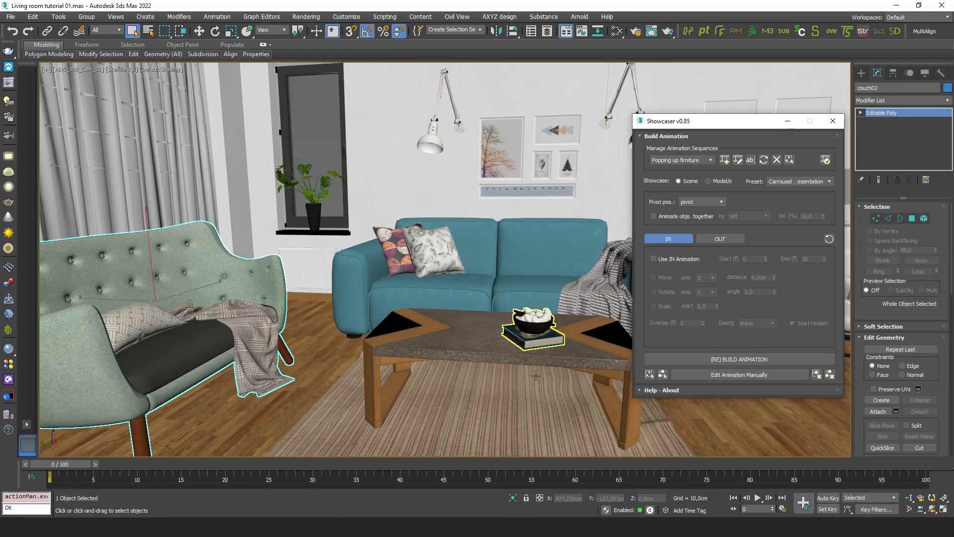
click(661, 257)
click(663, 308)
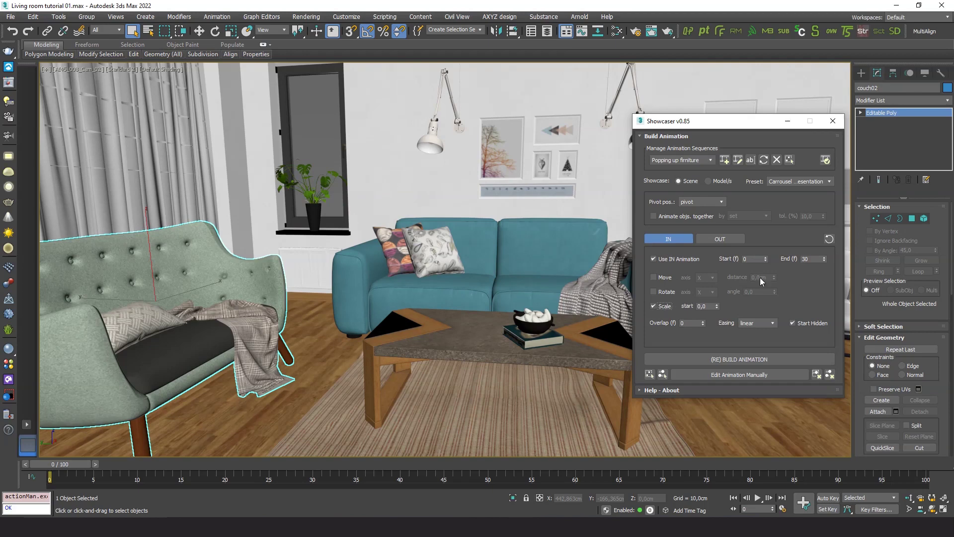
double_click(813, 258)
text(9)
click(748, 359)
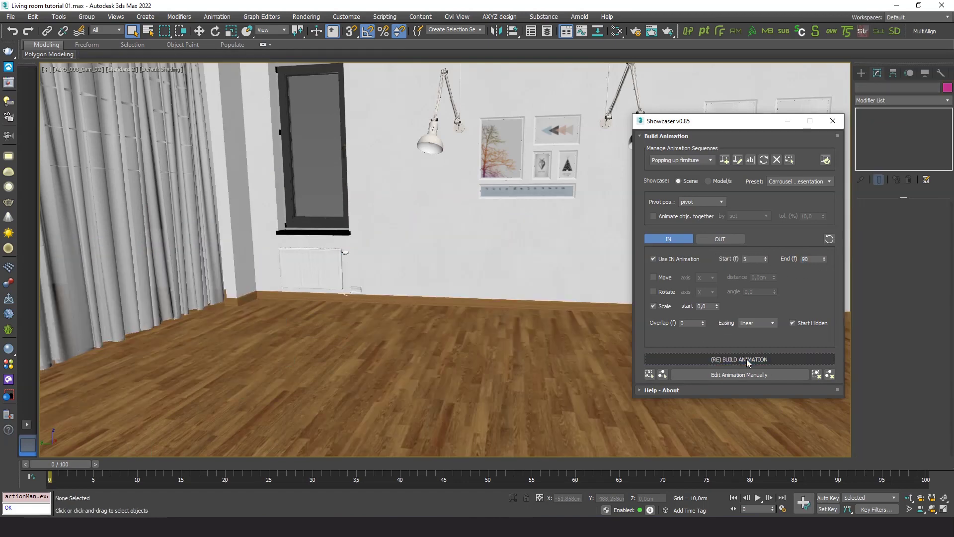
Step: Minimize Showcaser, play the pop-in animation, scrub to frame 100, then restore Showcaser
click(788, 121)
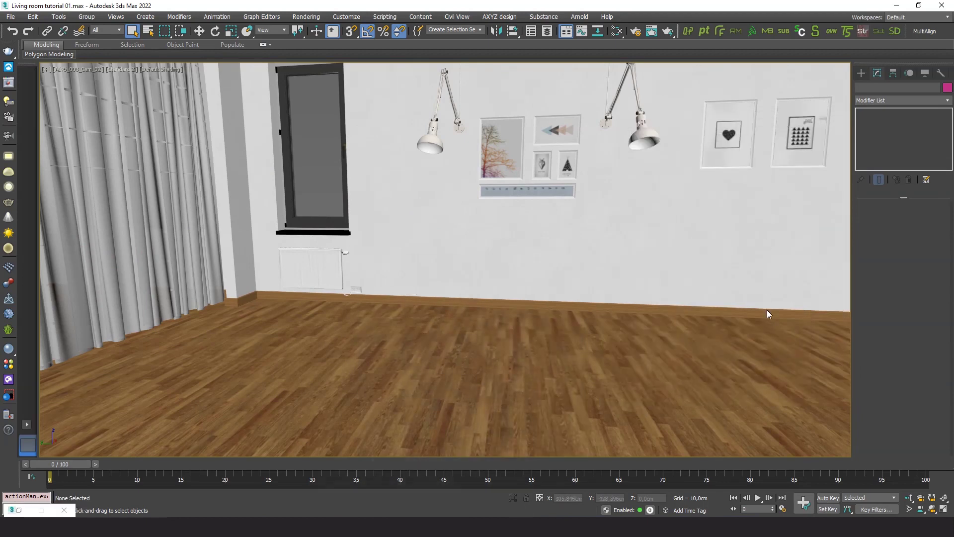
click(756, 498)
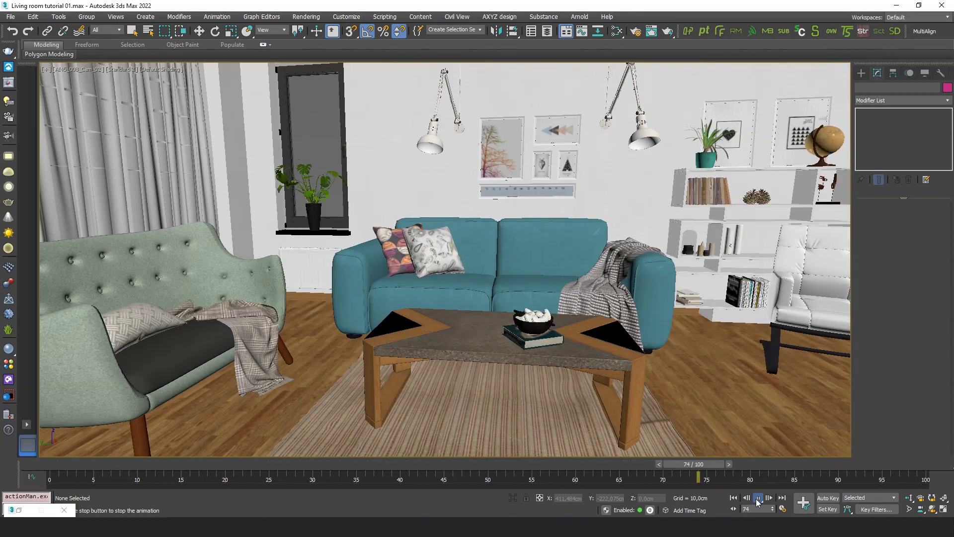
click(756, 499)
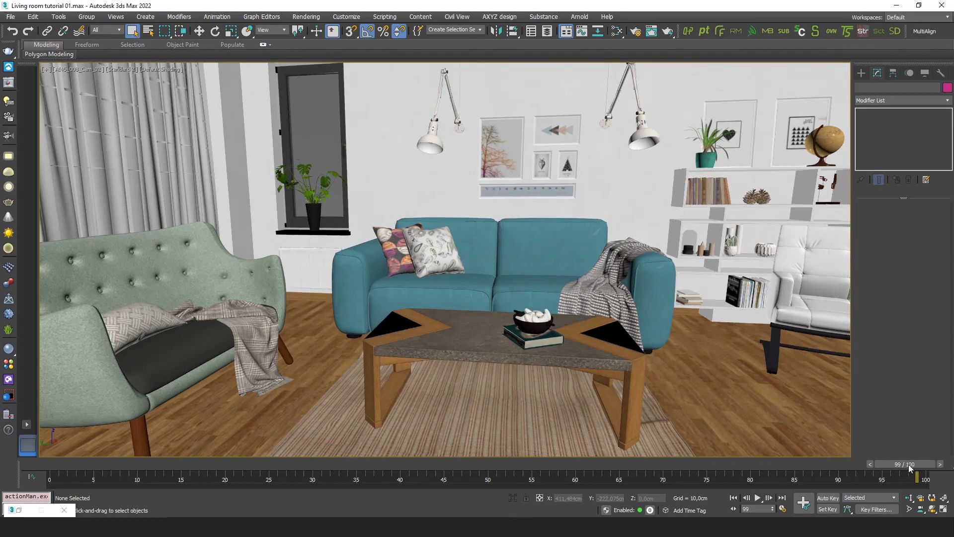
drag(908, 464, 932, 463)
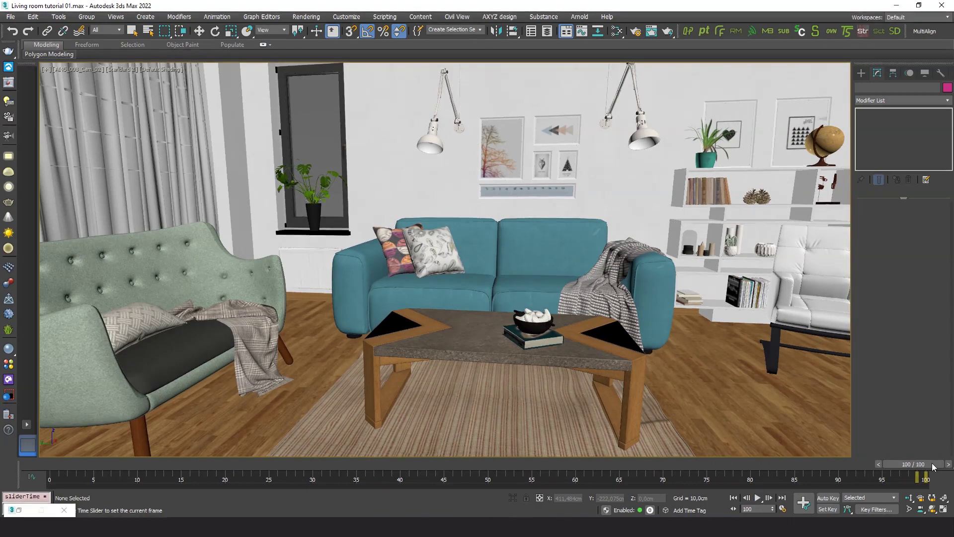
click(19, 510)
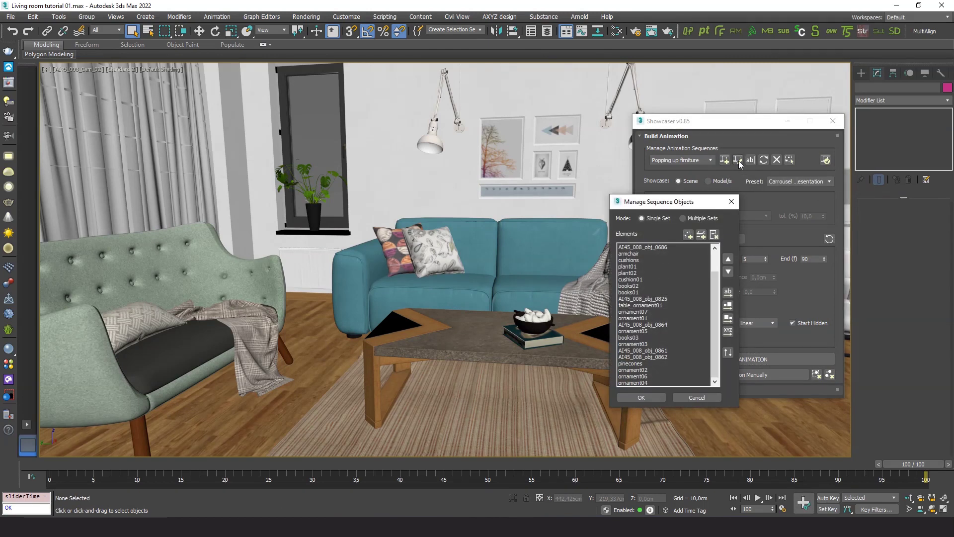
Step: Move the Manage Sequence Objects dialog aside and switch its Mode to Multiple Sets
drag(673, 205, 460, 143)
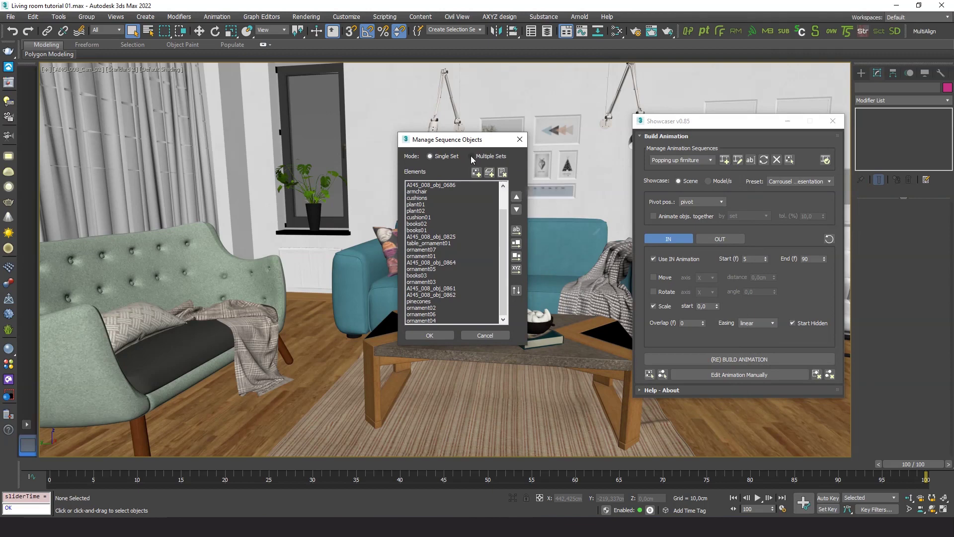
click(472, 156)
drag(533, 144, 511, 199)
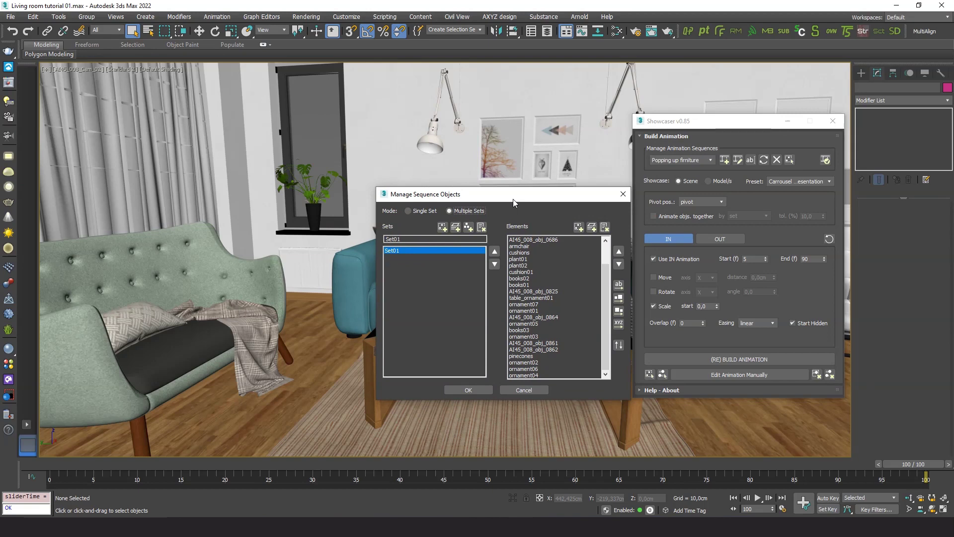
Step: Delete Set01 and create one set per layer from the Props through sofas layers
click(481, 227)
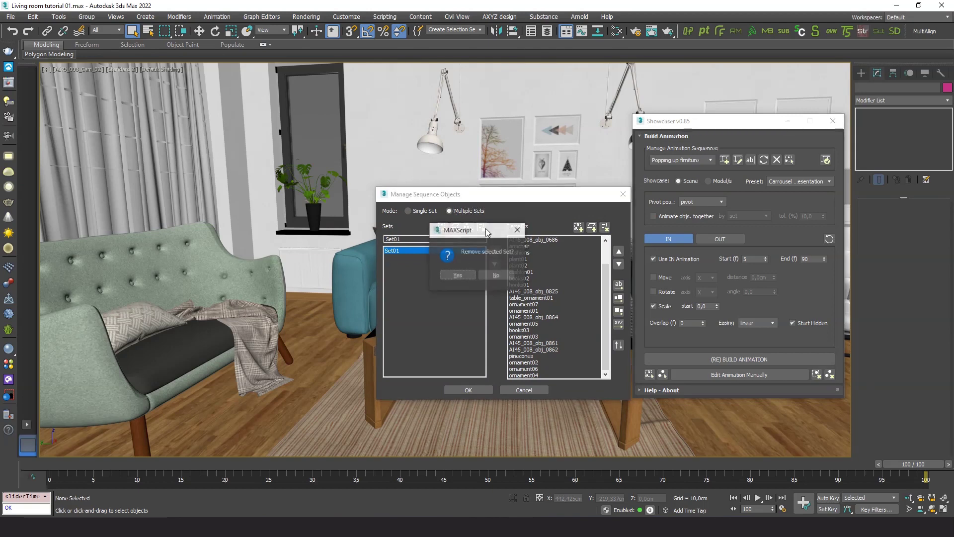
click(457, 274)
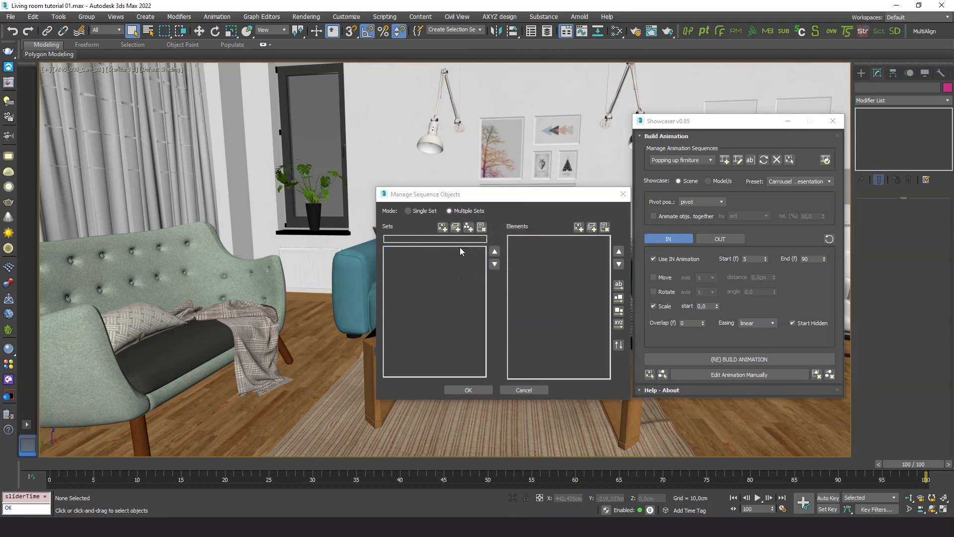
click(456, 228)
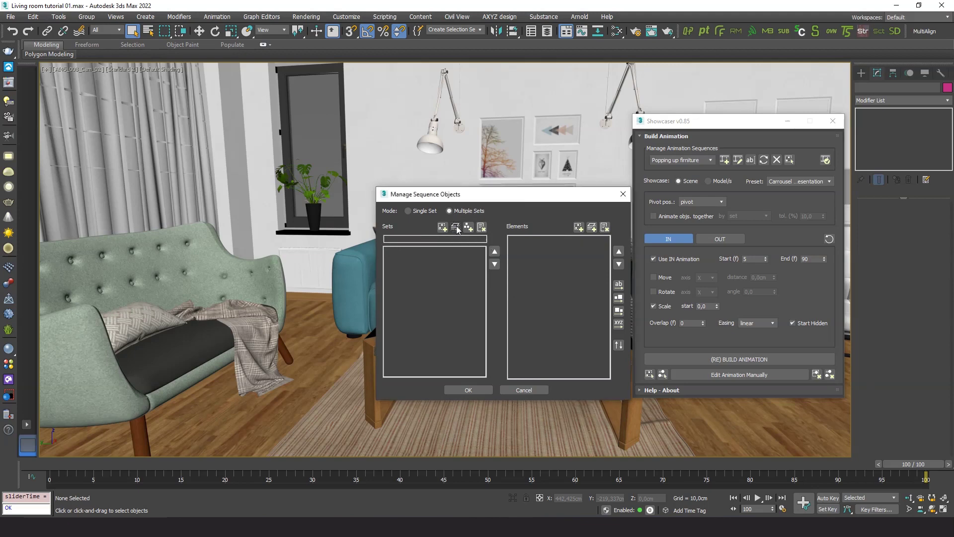
drag(481, 211, 305, 292)
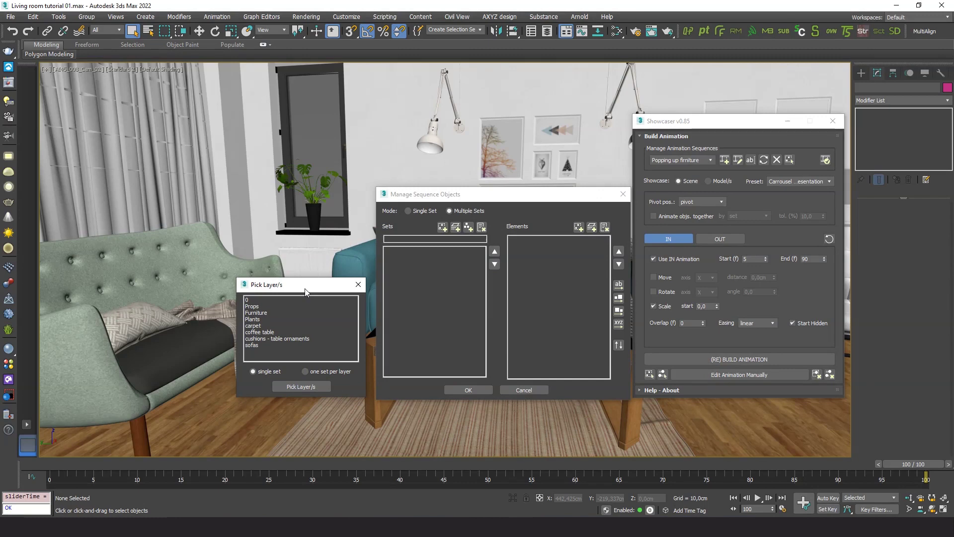
click(260, 307)
shift+click(258, 345)
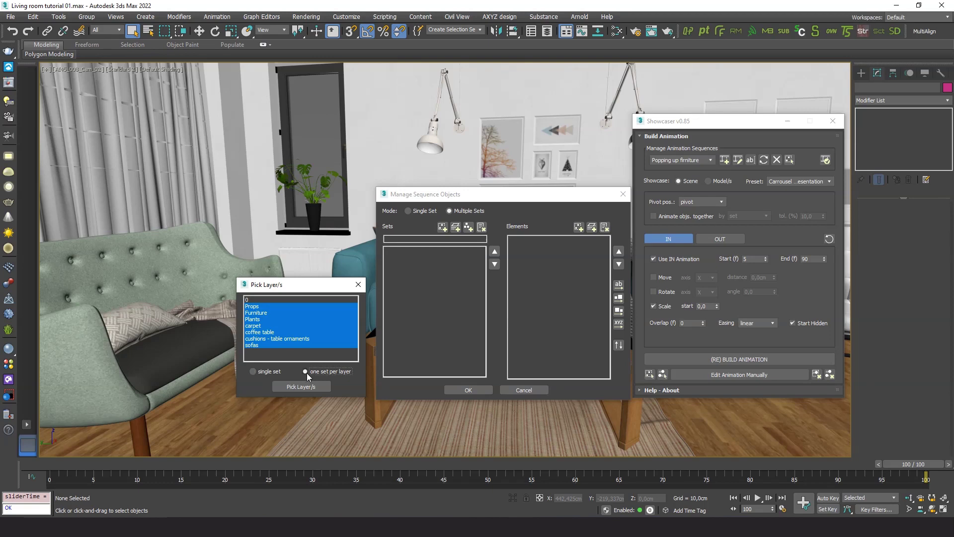
click(342, 372)
click(300, 387)
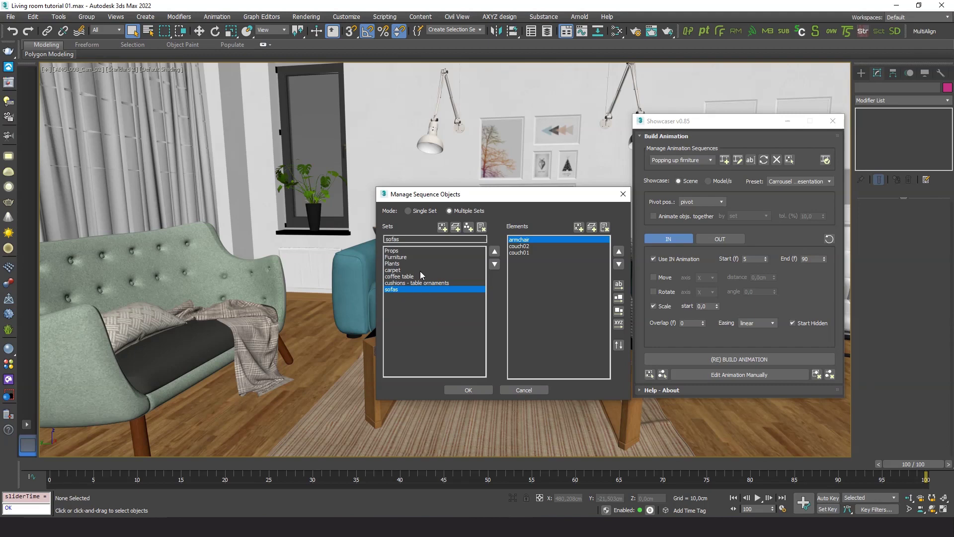
Step: Move the sofas set to the top and the carpet set into second place
click(495, 252)
click(495, 252)
click(495, 252)
click(495, 251)
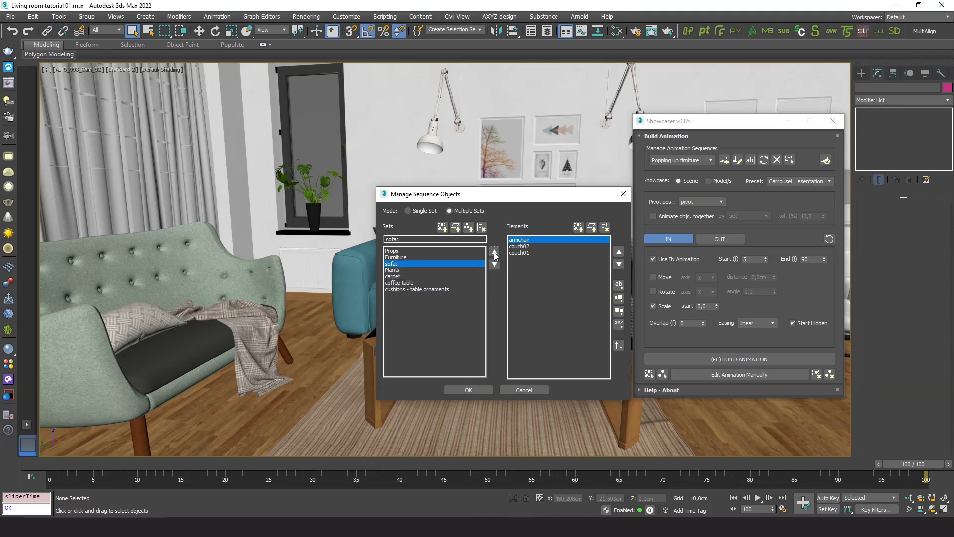
click(495, 252)
click(495, 252)
click(398, 276)
click(494, 252)
click(495, 252)
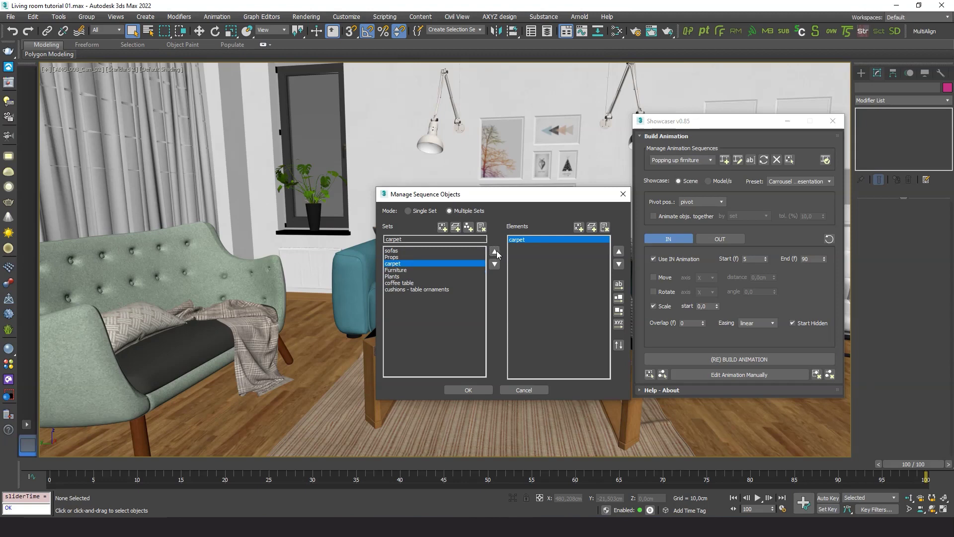
click(495, 252)
click(395, 270)
click(495, 252)
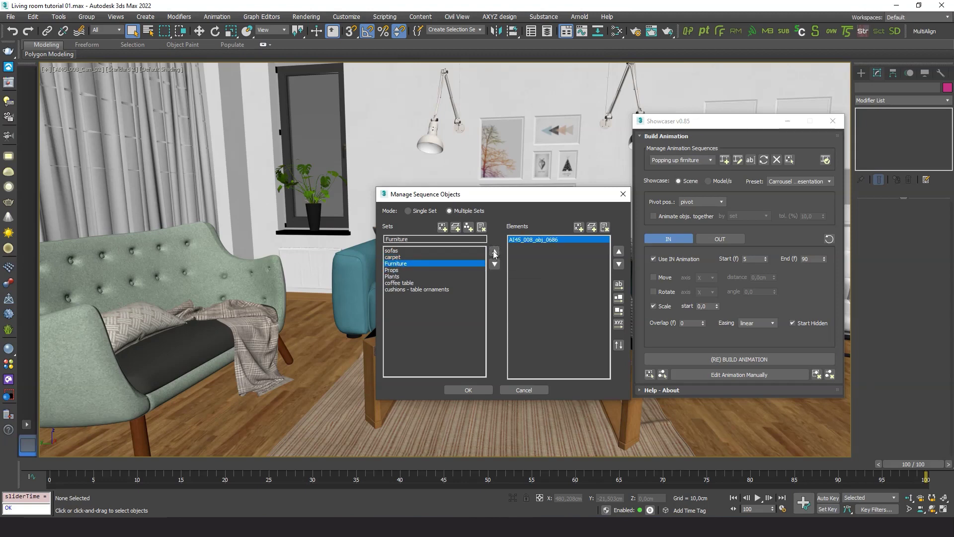
Step: Raise coffee table above Furniture and cushions - table ornaments above Props, then confirm
click(407, 282)
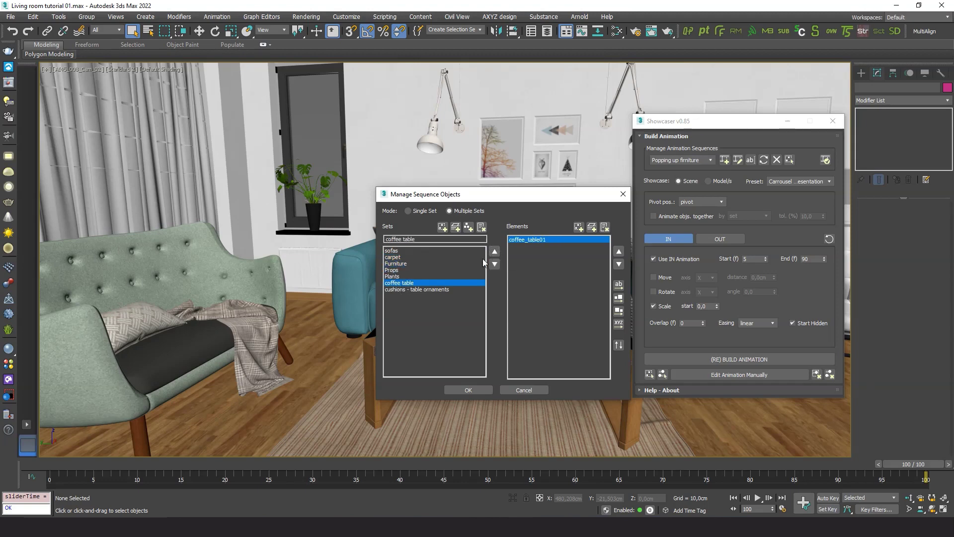
click(495, 252)
click(495, 252)
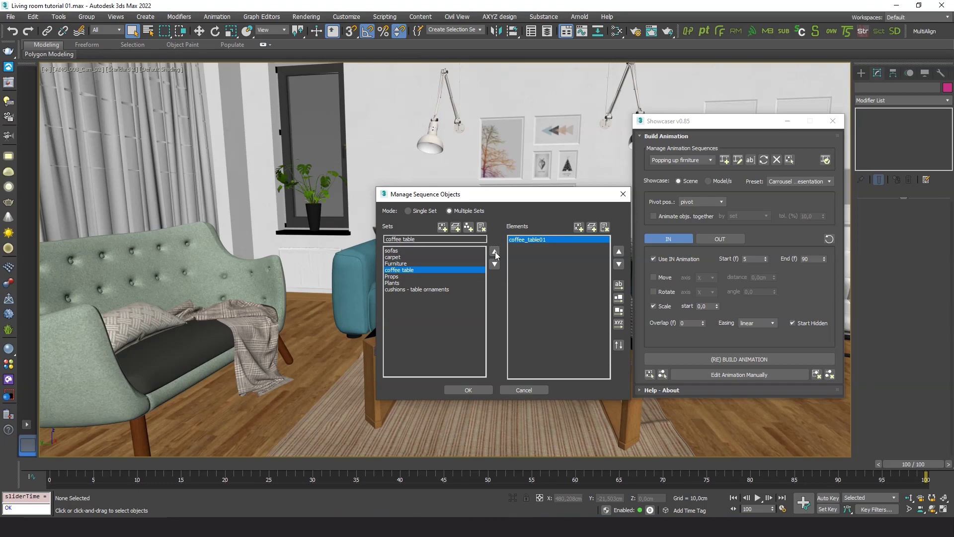
click(495, 252)
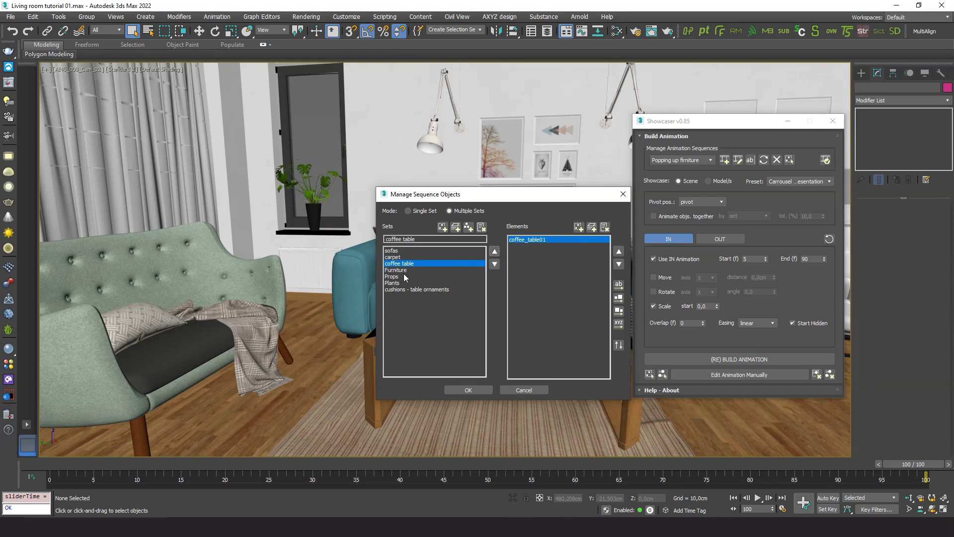
click(394, 277)
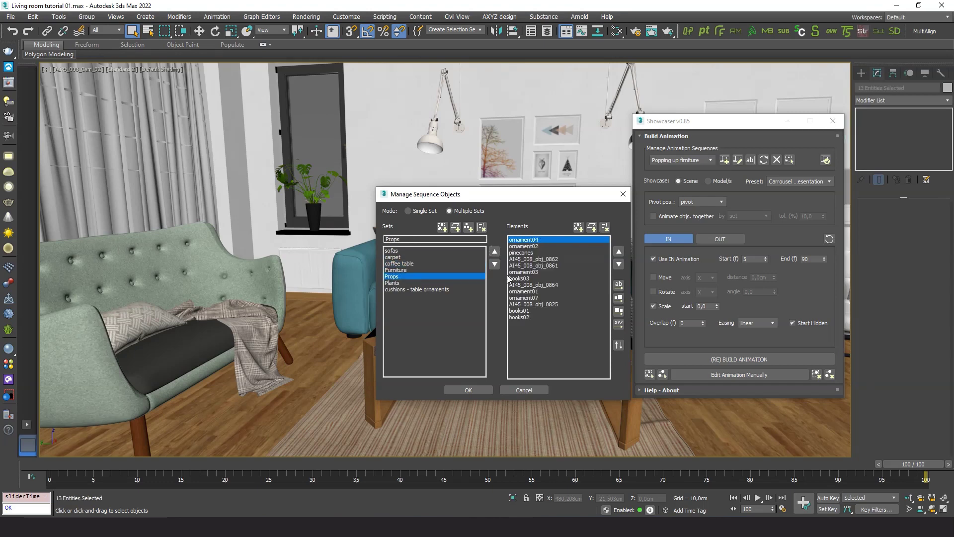
click(430, 290)
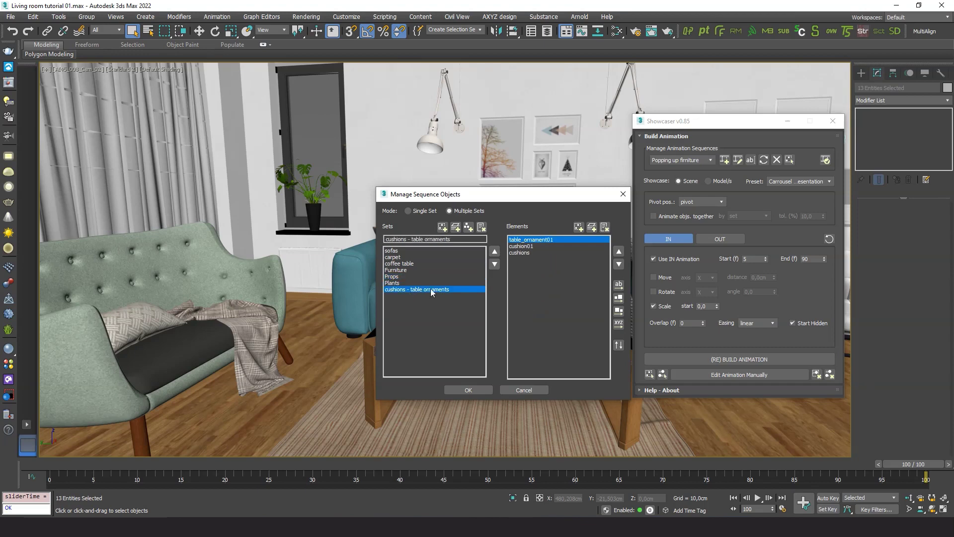
click(495, 253)
click(495, 253)
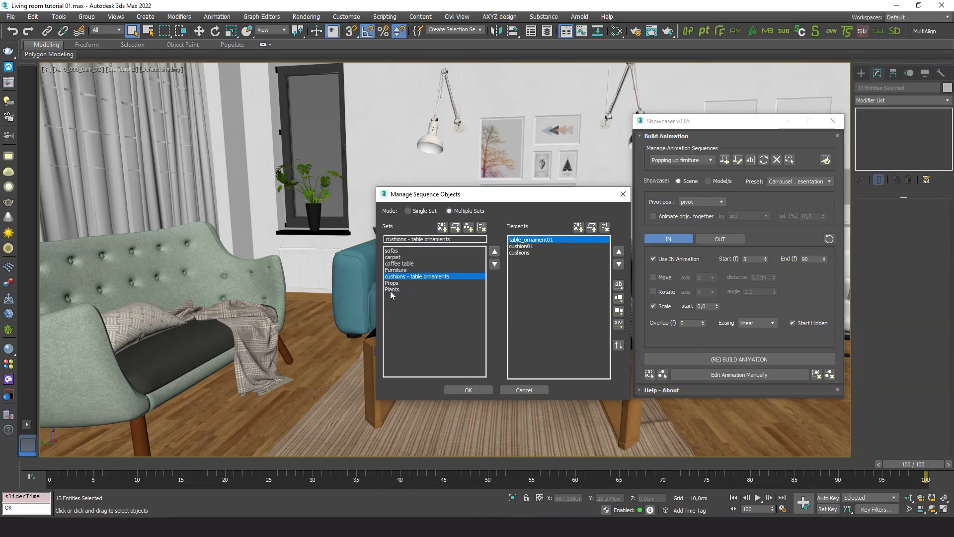
click(466, 390)
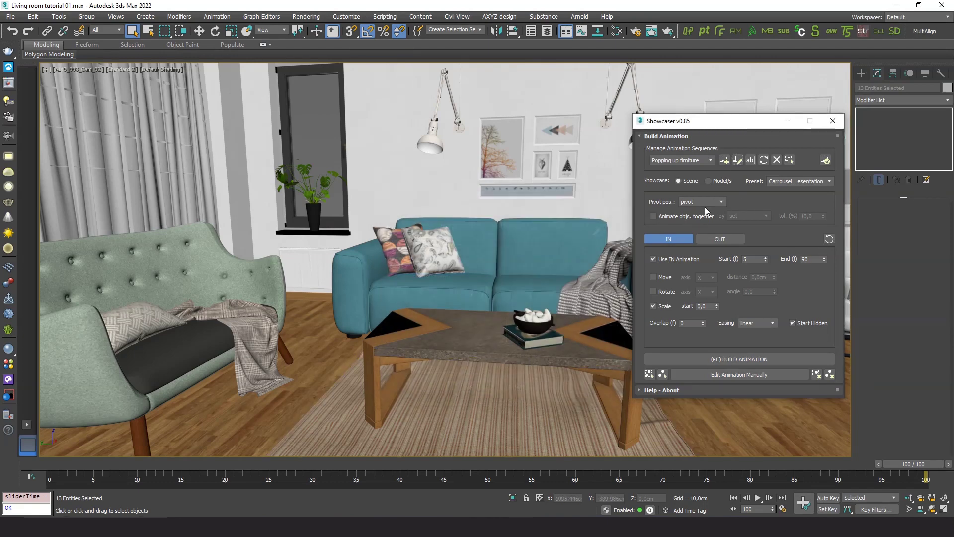
Step: Select the coffee table and tufted green sofa with the Move tool, then clear the selection
click(436, 327)
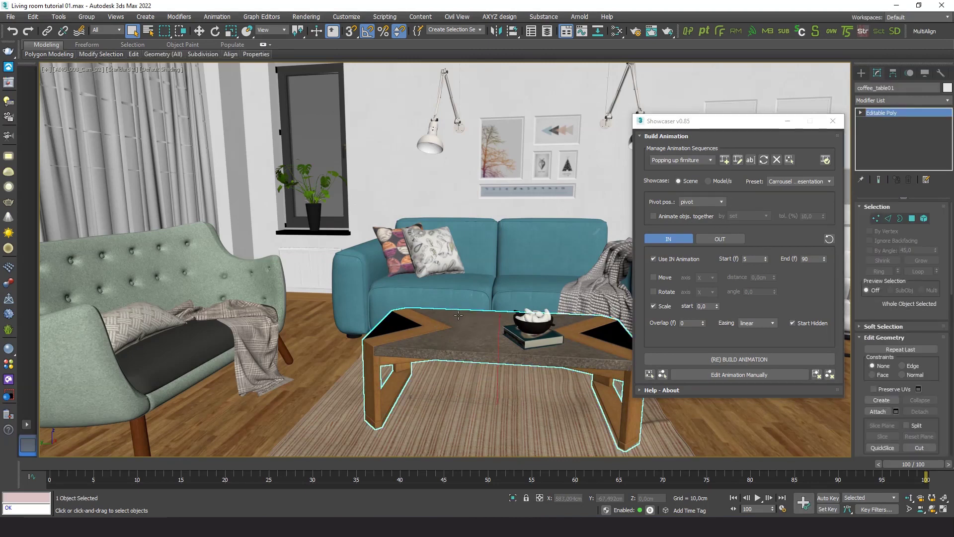
key(w)
click(266, 295)
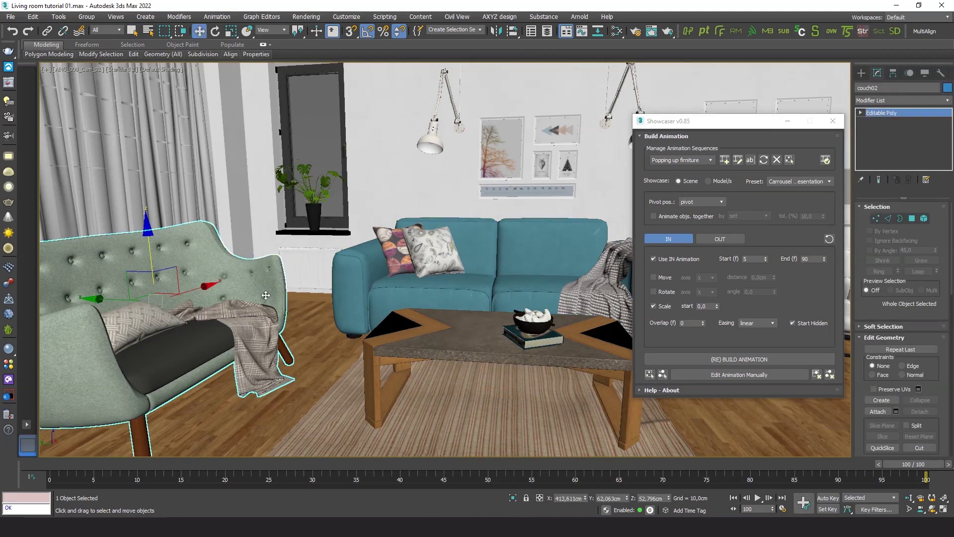
click(309, 346)
Step: Set the pivot position to base center and rebuild the IN animation, replacing the old one
click(712, 201)
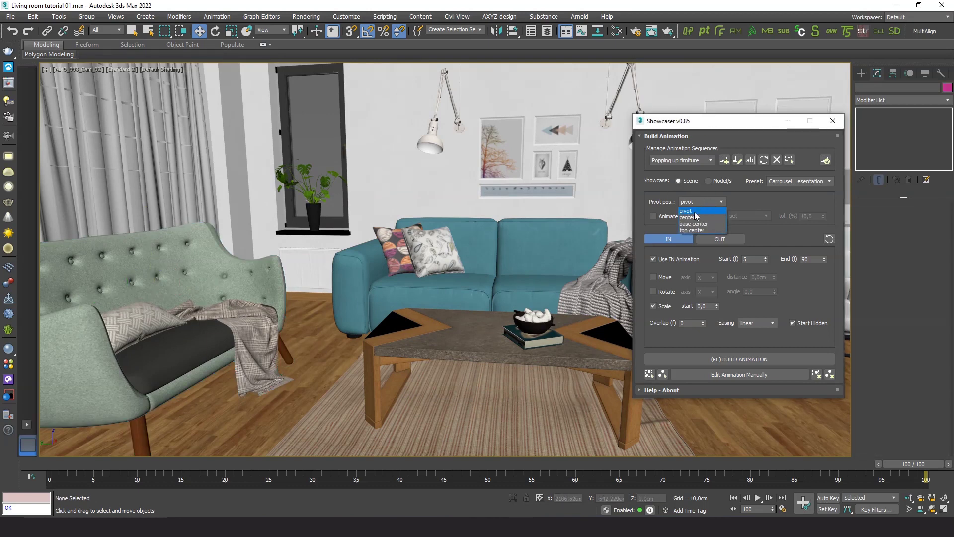
click(692, 224)
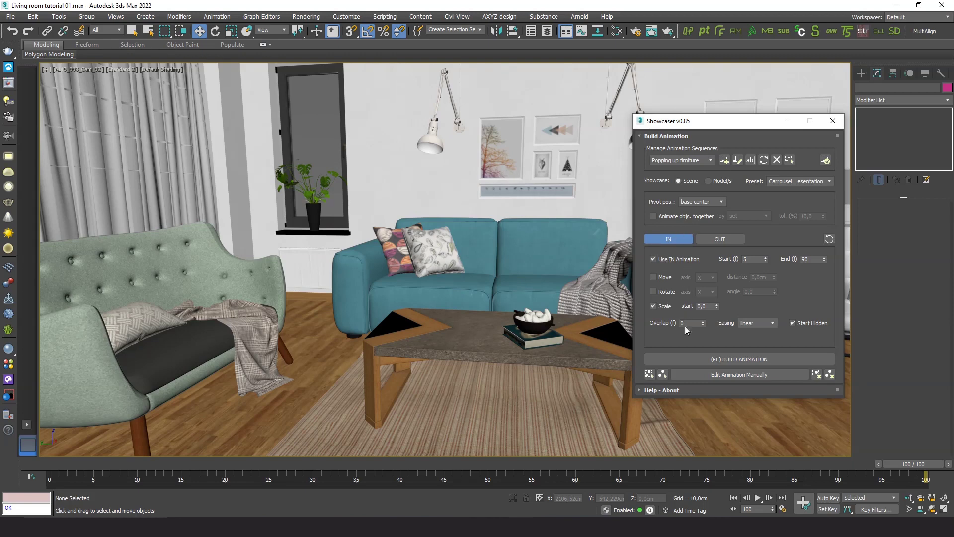
click(697, 359)
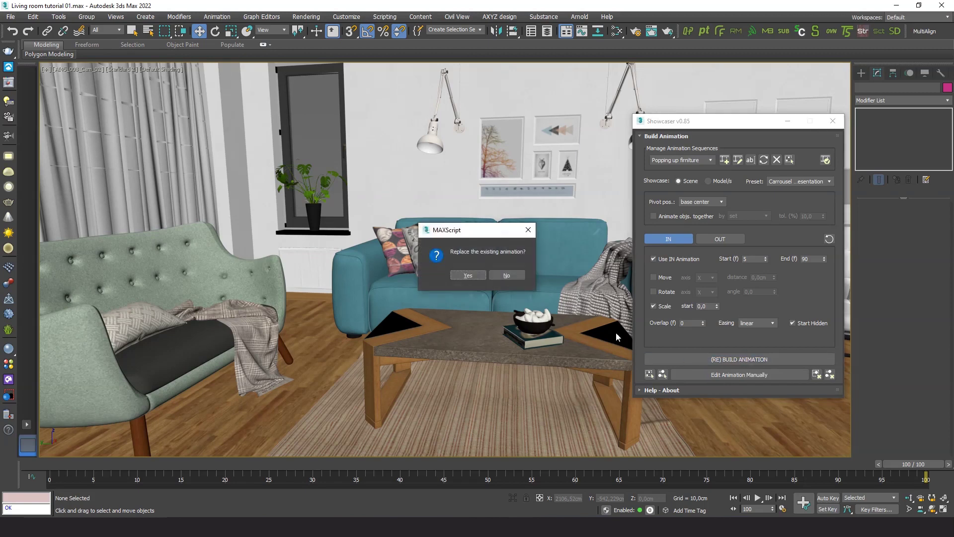
click(467, 276)
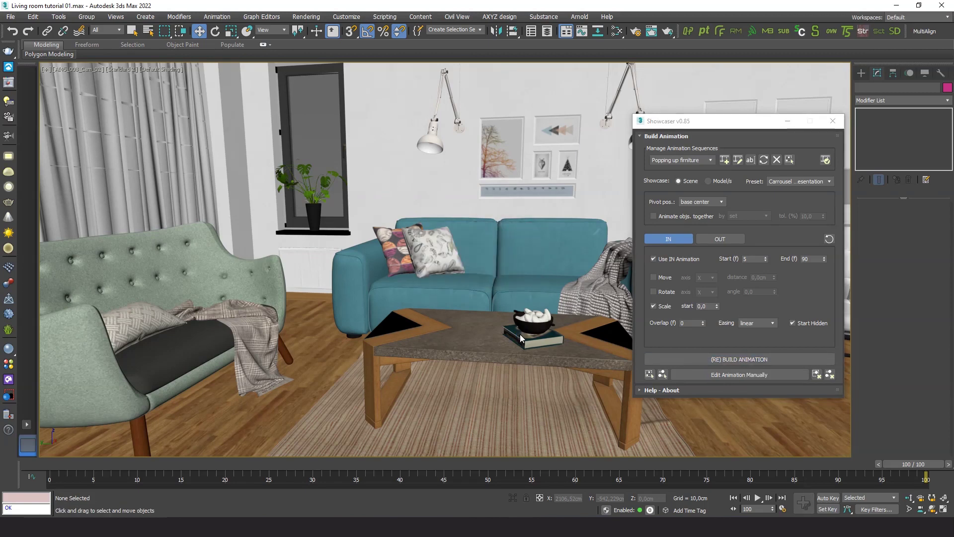
Step: Minimize Showcaser, play the furniture animation to frame 56, then restore the Showcaser window
click(788, 122)
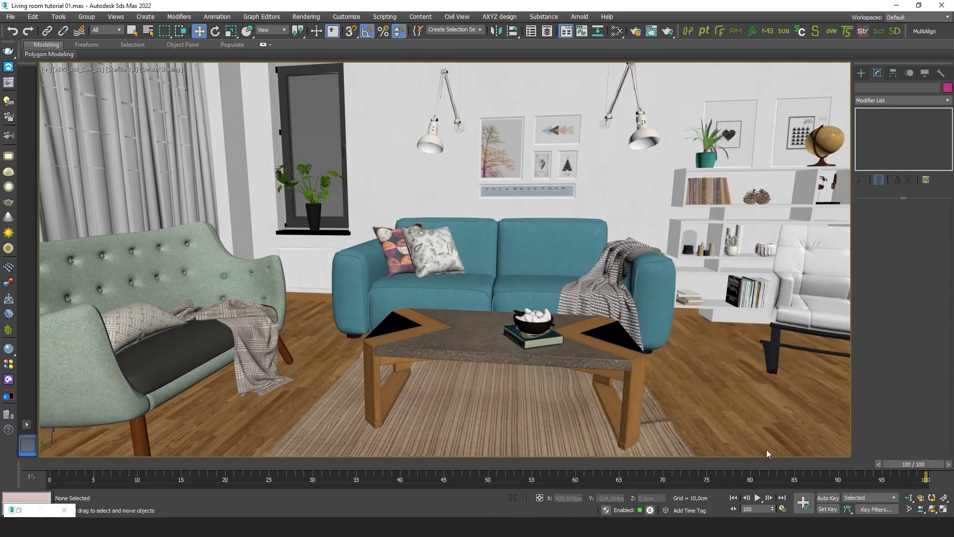
click(757, 498)
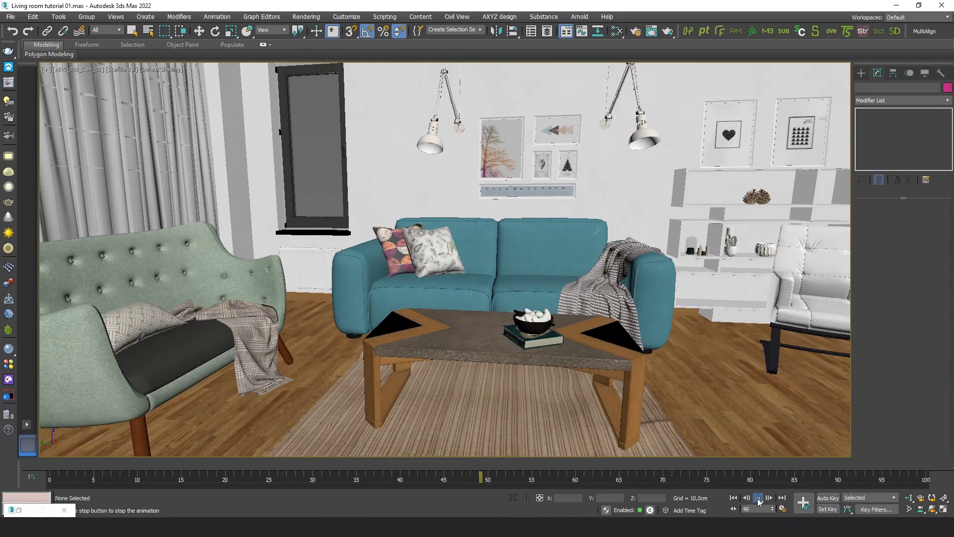
click(758, 497)
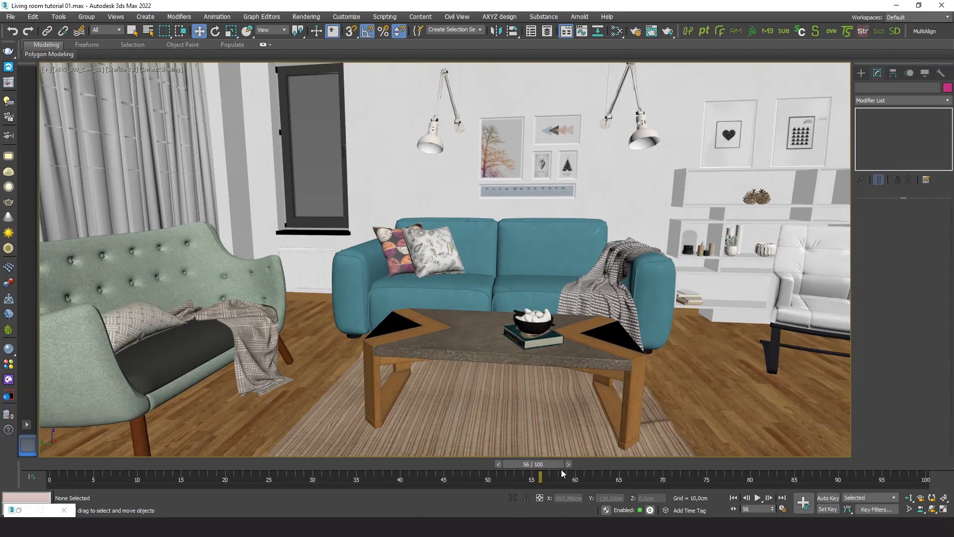
click(21, 510)
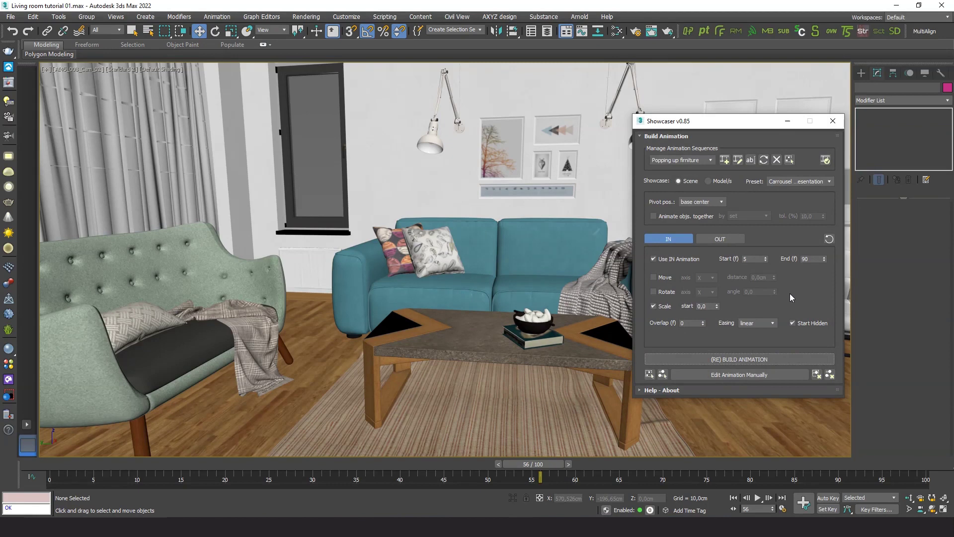
Step: Set overlap to 3 frames and ease-out easing, rebuild the IN animation, and minimize Showcaser
click(703, 320)
click(760, 321)
click(735, 359)
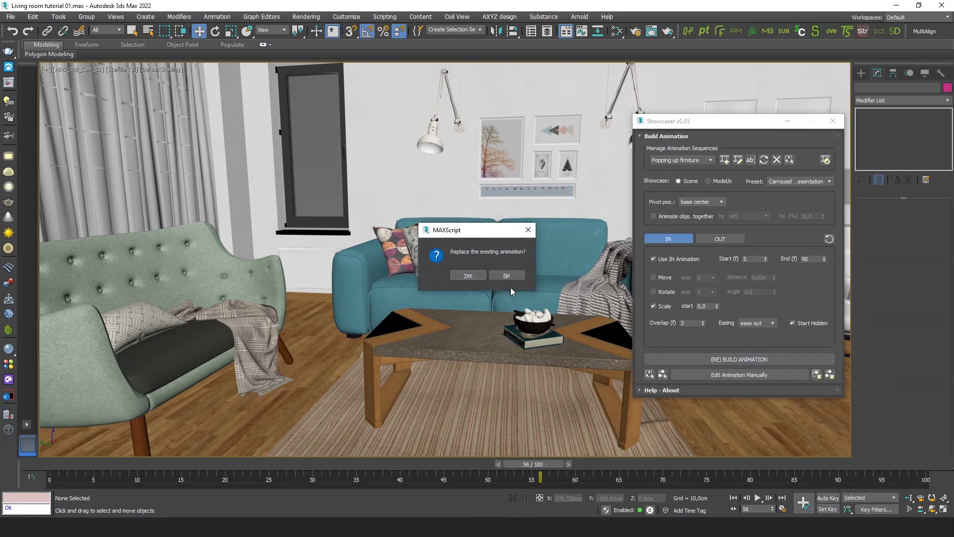
click(467, 275)
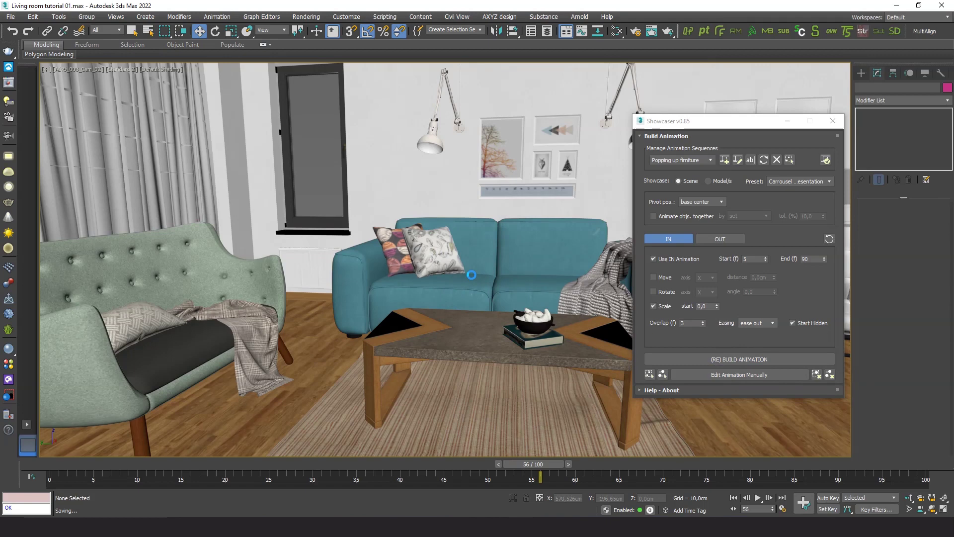
click(787, 122)
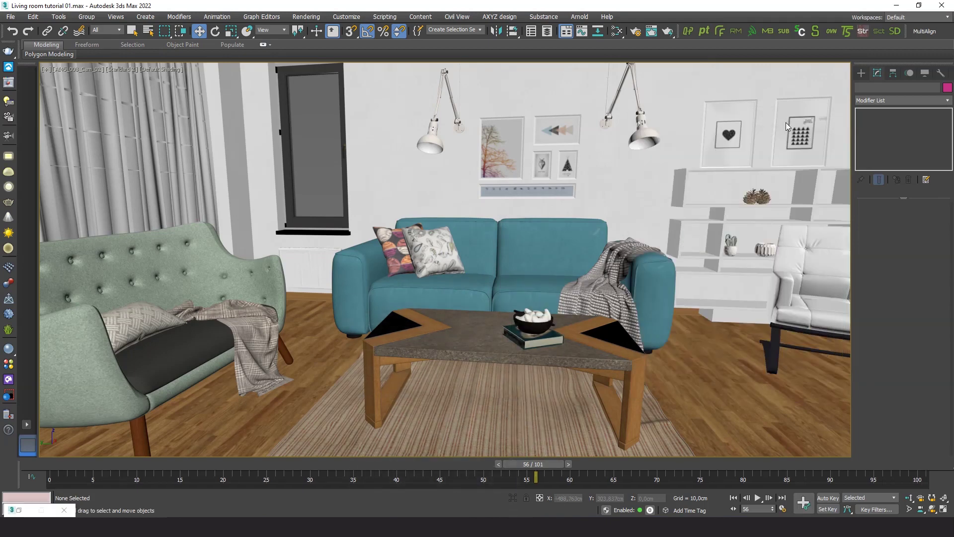
Step: Play the rebuilt animation from frame 0, scrub to around frame 86, and restore Showcaser
click(734, 497)
click(758, 497)
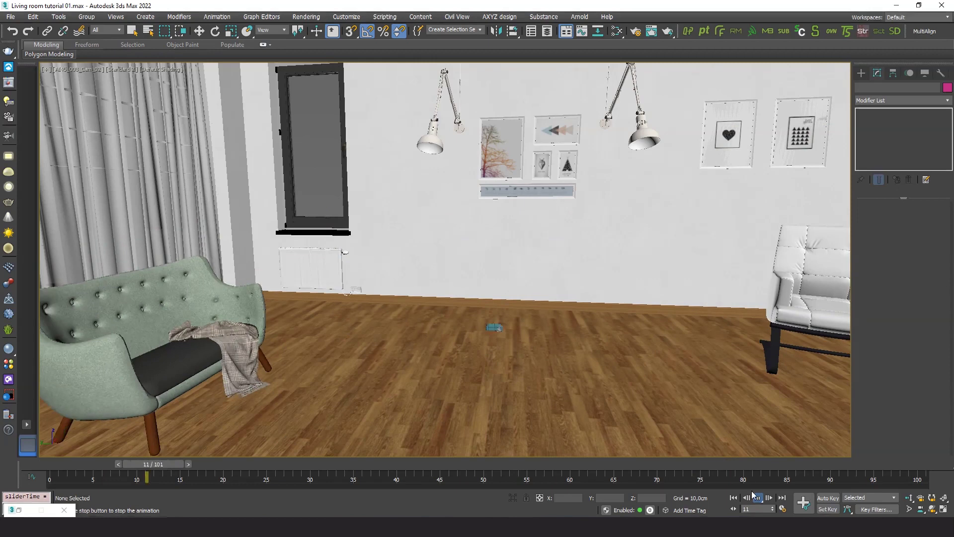
drag(708, 467, 949, 465)
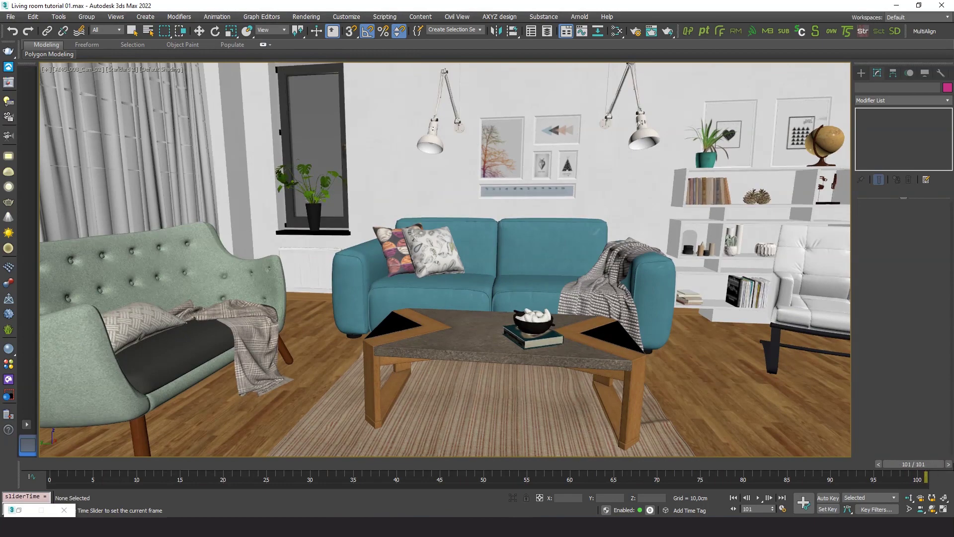
key(w)
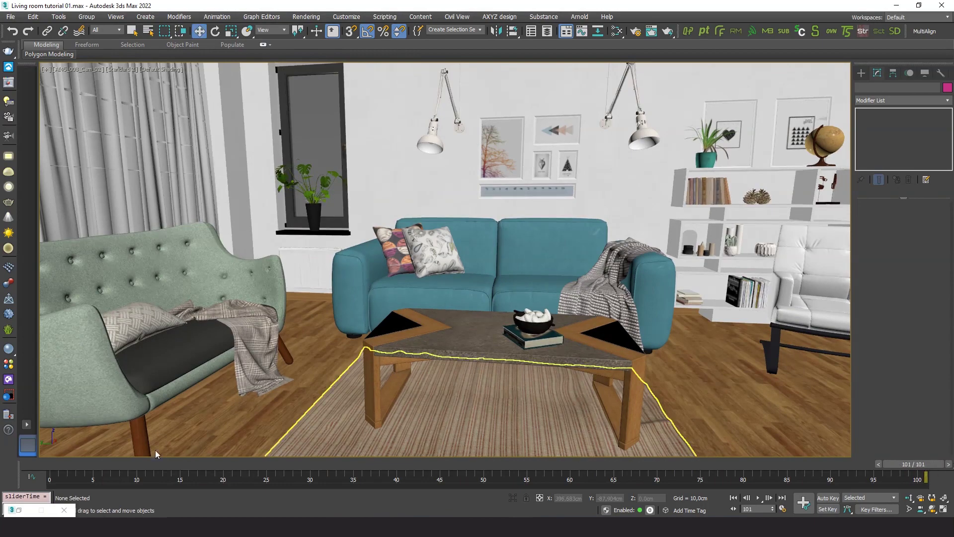
click(19, 510)
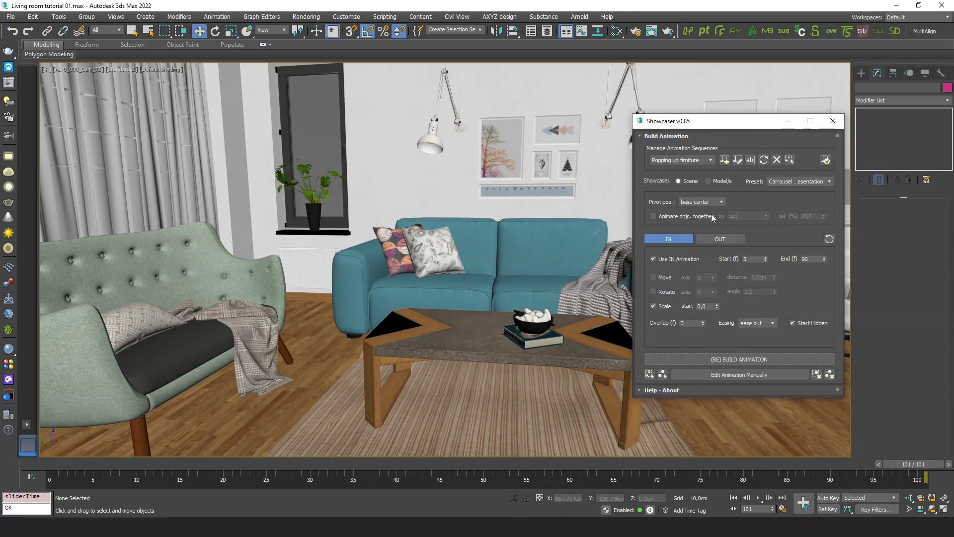
Step: Animate objects together by similar size with 30% tolerance, and rebuild, replacing the old animation
click(654, 217)
click(764, 216)
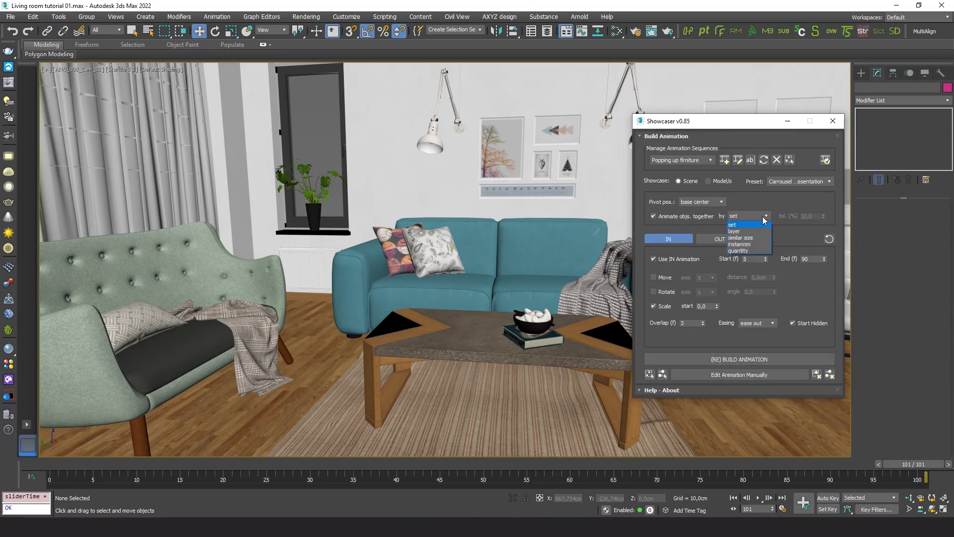
click(742, 238)
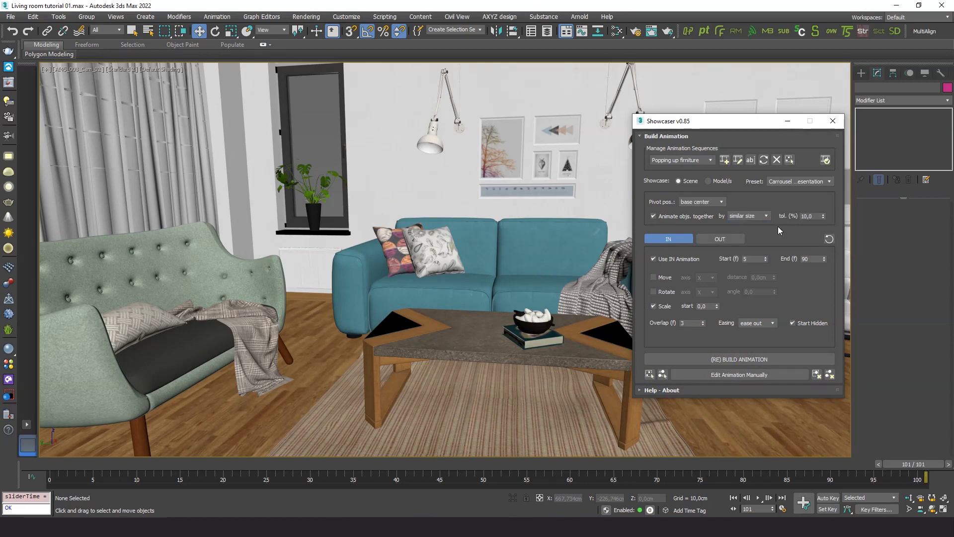
click(804, 215)
text(30)
key(Return)
click(733, 359)
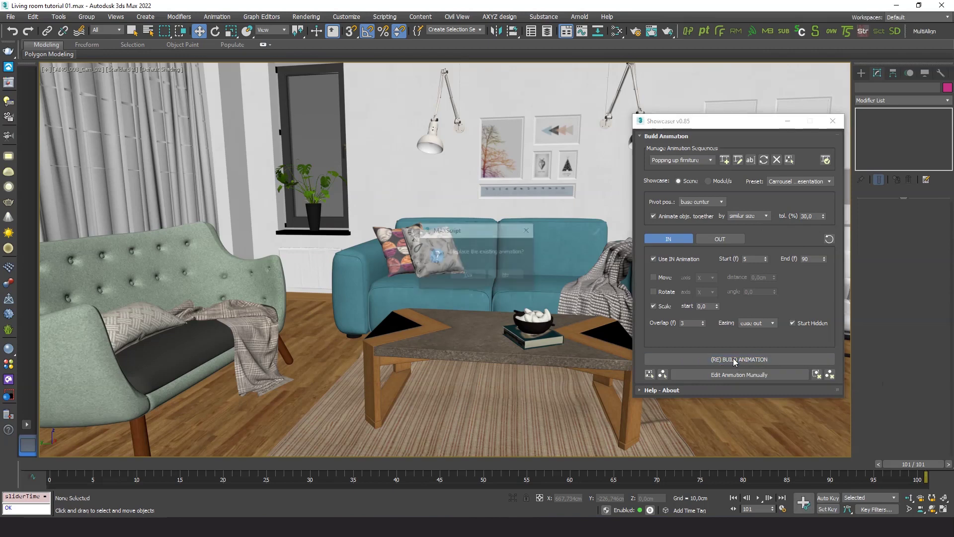
click(467, 274)
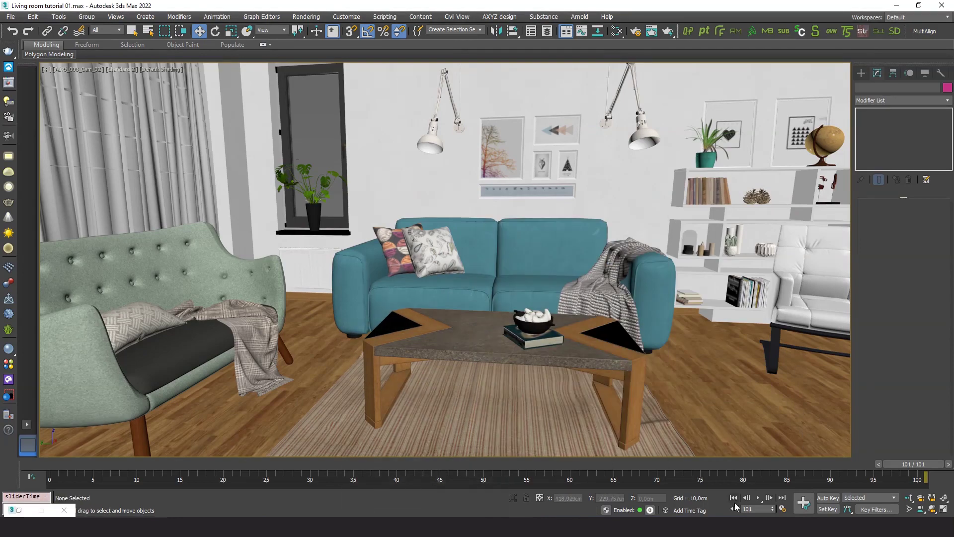
Step: Play the size-grouped animation and scrub from frame 6 onward to watch furniture fill the room
click(758, 497)
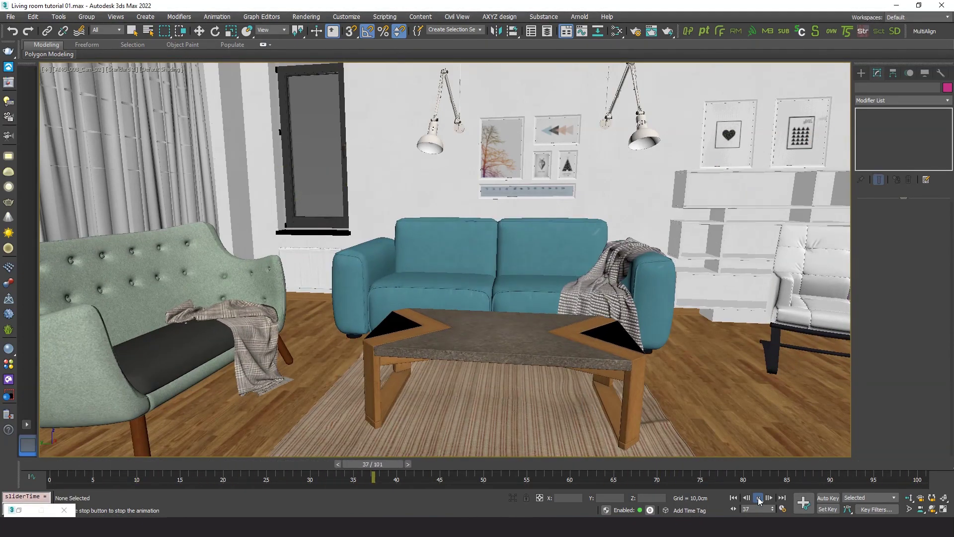
click(759, 500)
drag(703, 464, 890, 450)
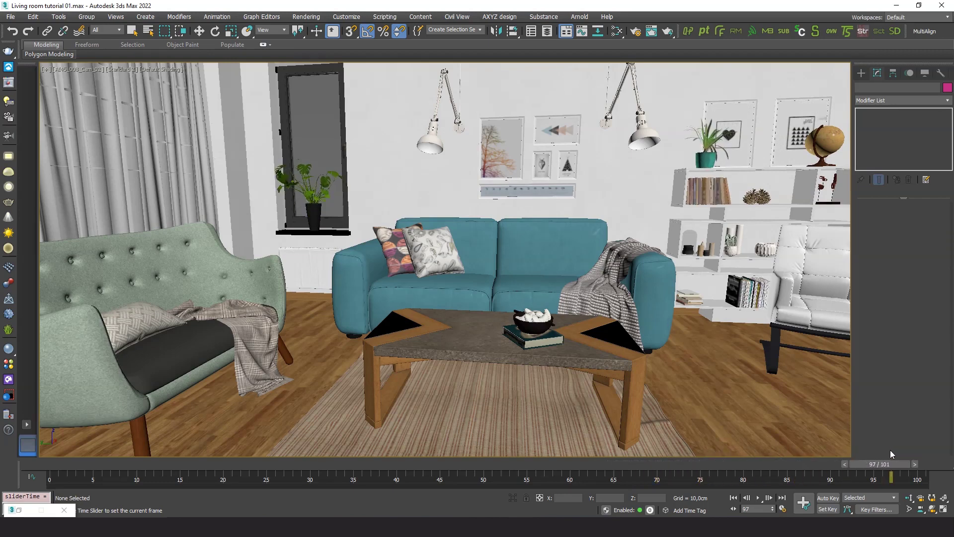
key(w)
click(755, 497)
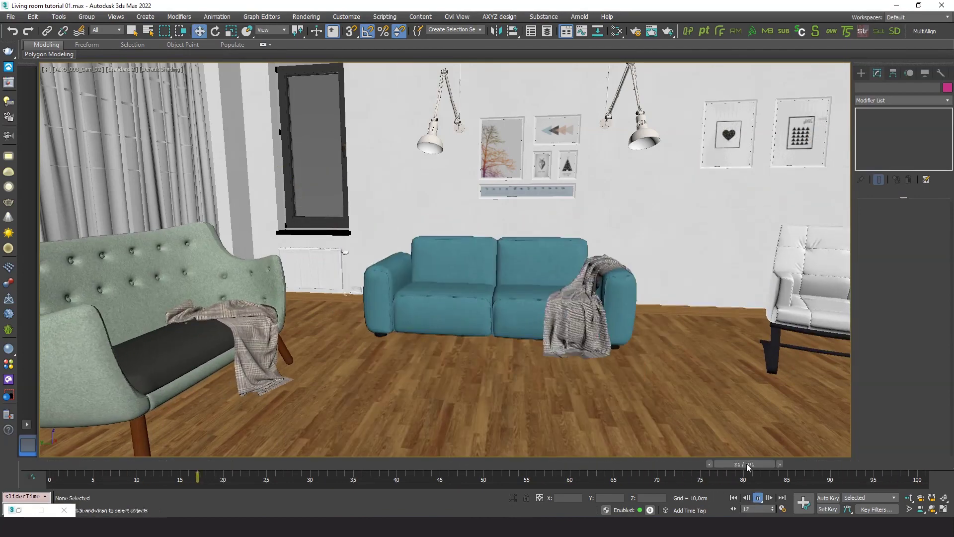
drag(747, 465, 113, 464)
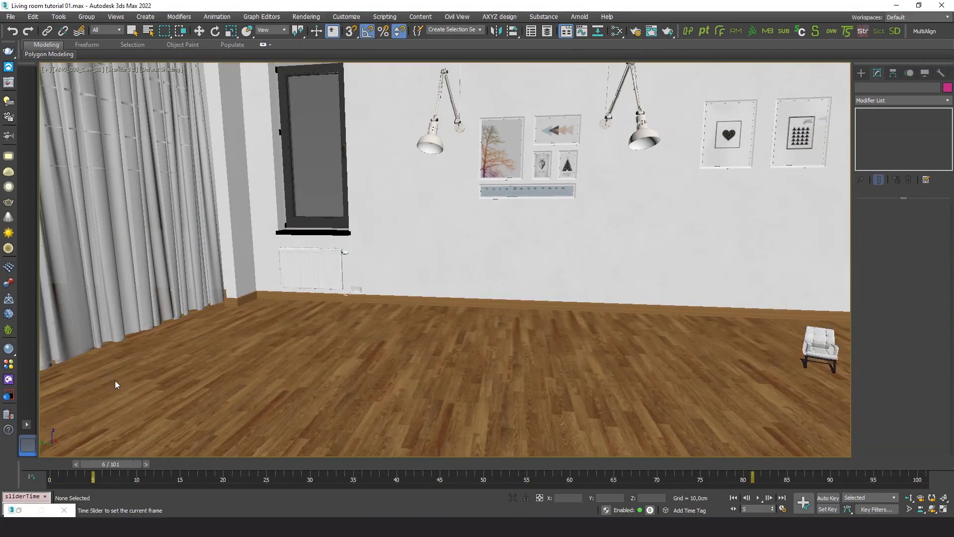
drag(115, 384, 856, 437)
Step: Select the shelf decorations and the window plant, leaving out the armchair, sofa and throw
key(w)
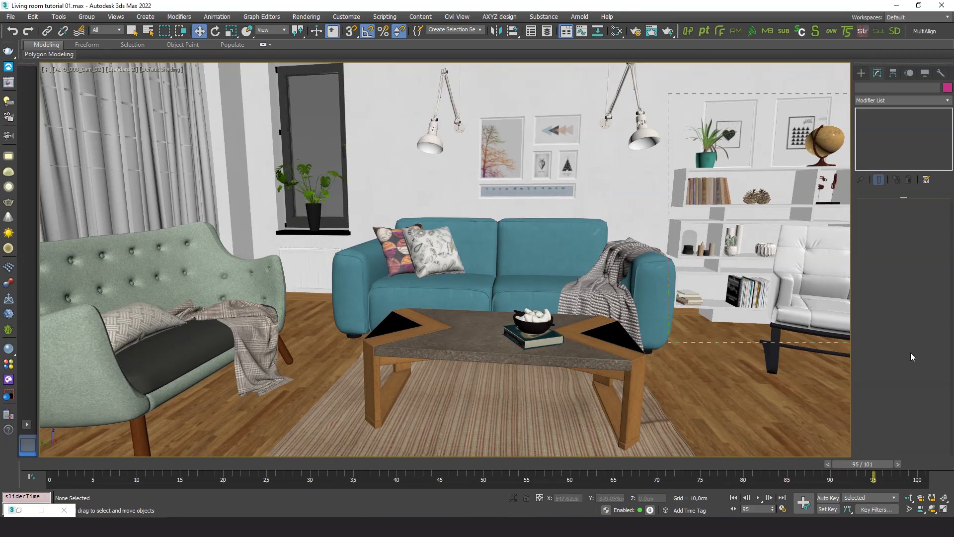
drag(874, 361, 764, 393)
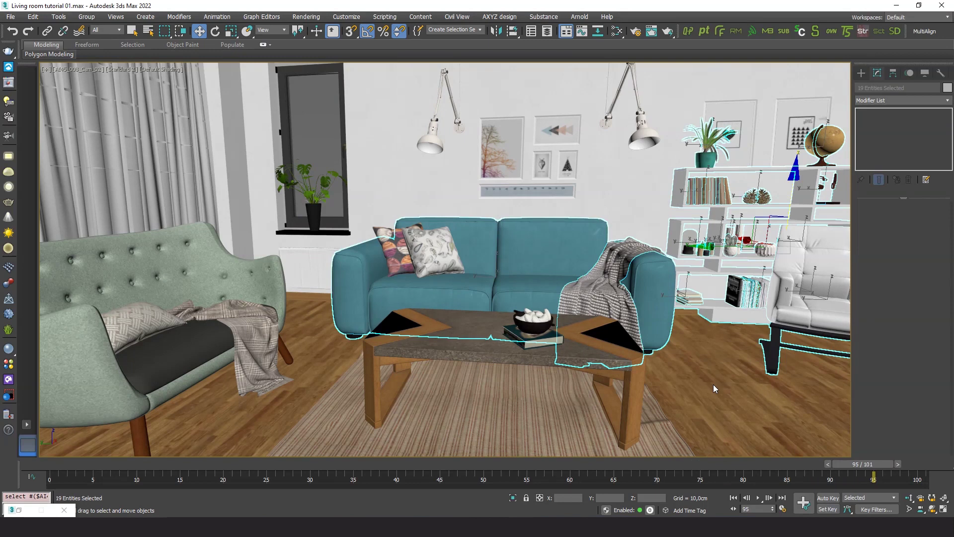
alt+drag(707, 401, 818, 369)
alt+drag(714, 344, 501, 393)
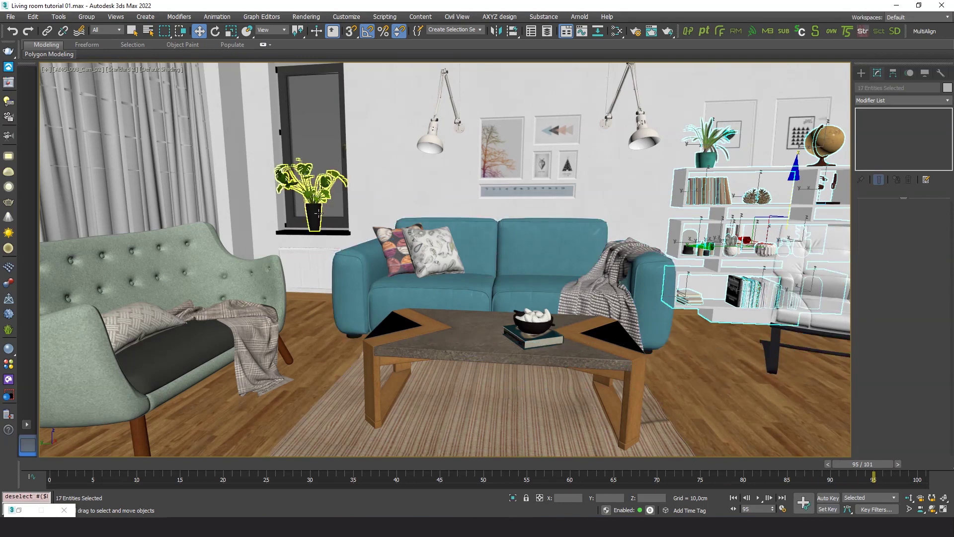
ctrl+click(318, 213)
Step: Turn on Edit Animation Manually in Showcaser and drop two shelf objects from the selection
double_click(46, 509)
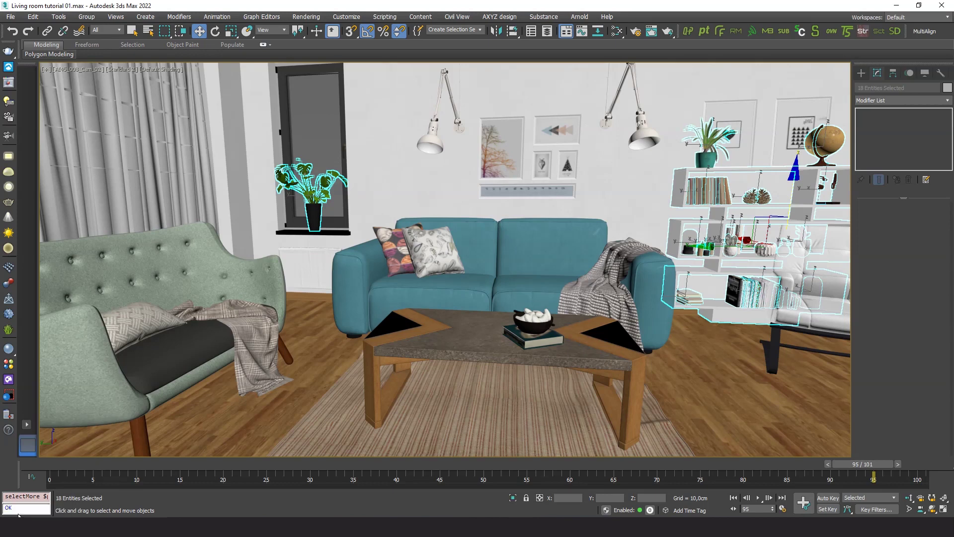
click(724, 375)
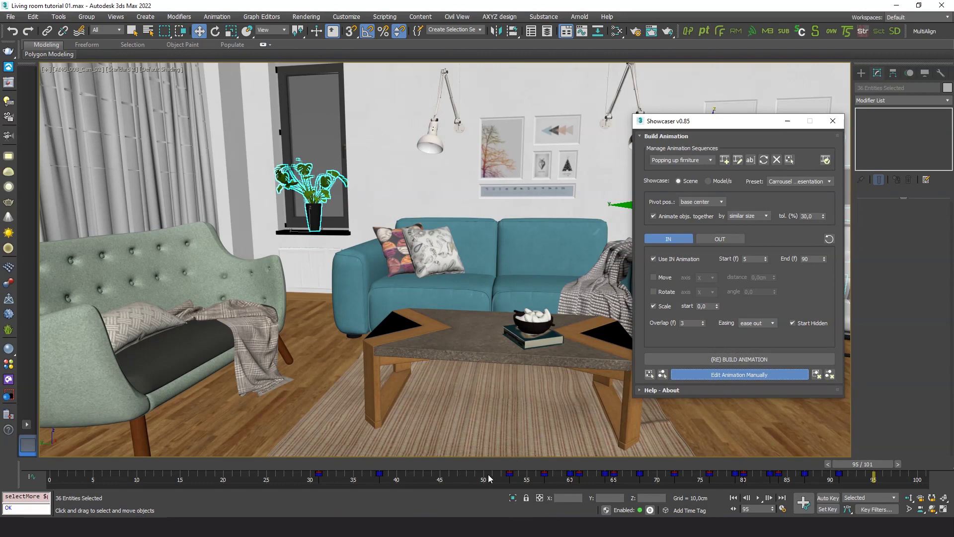
click(786, 121)
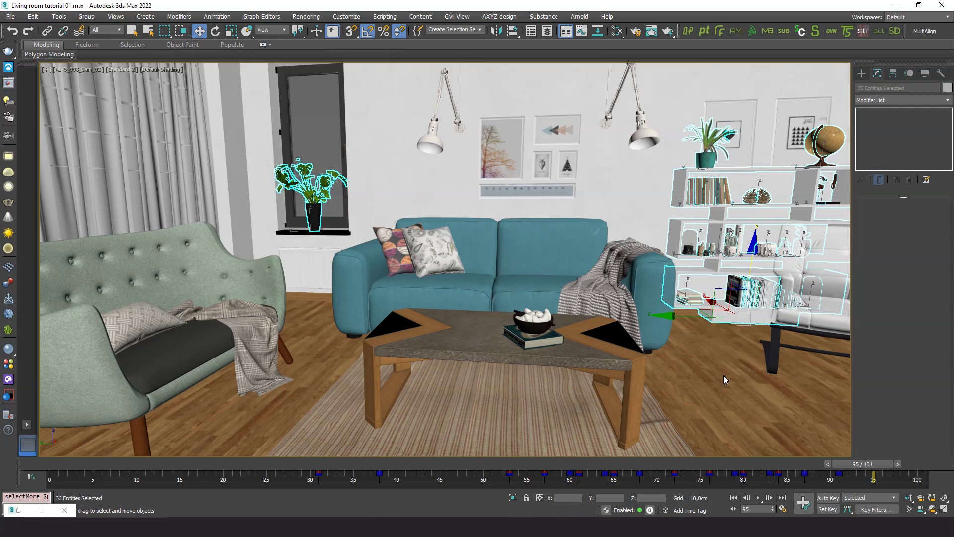
alt+click(755, 331)
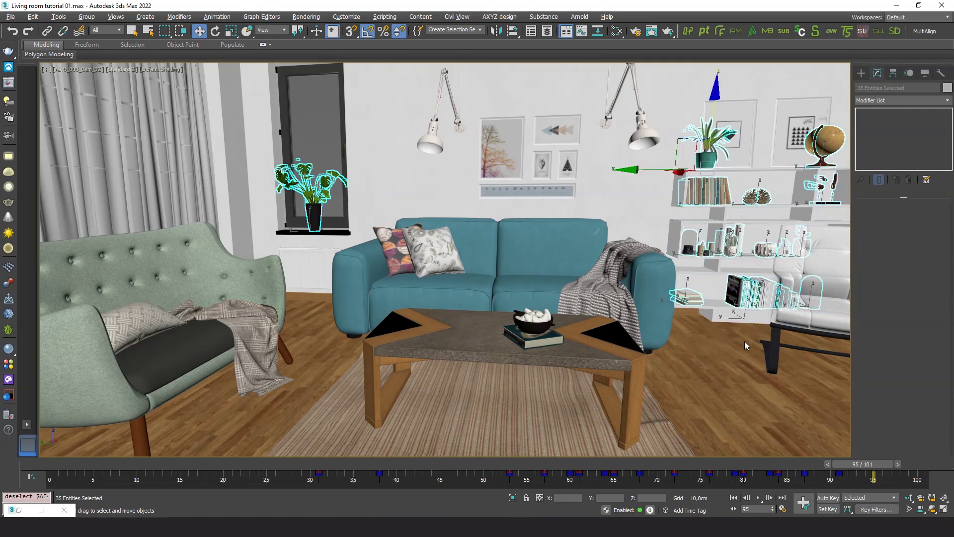
alt+click(747, 348)
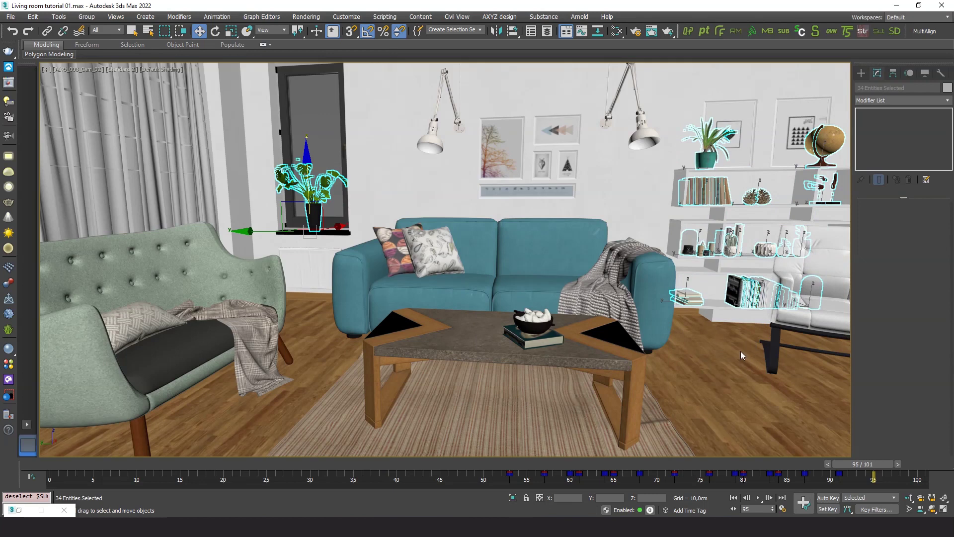
Step: Shift the selected objects' keys 9 frames earlier, from frame 61 to 52, then end manual editing
click(19, 510)
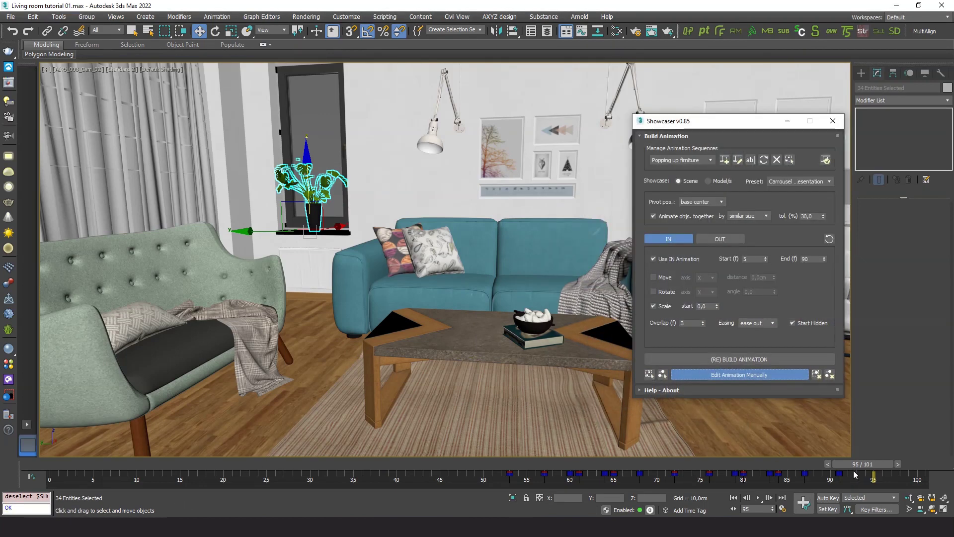
drag(857, 480, 441, 439)
key(w)
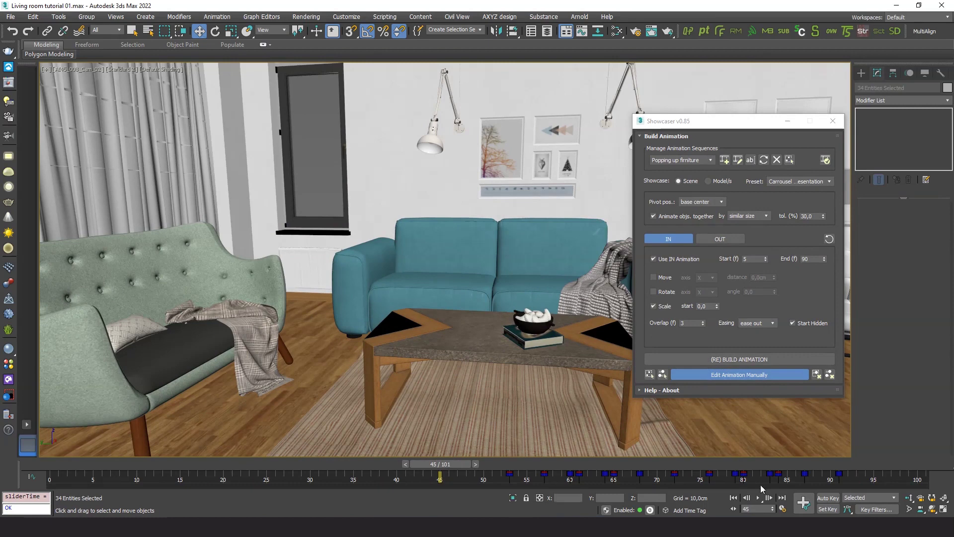
drag(883, 476, 500, 478)
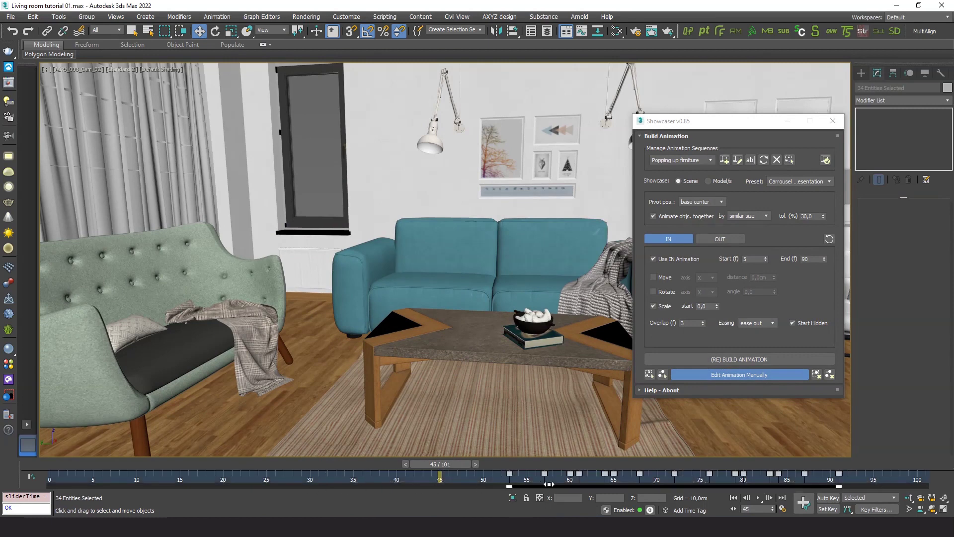
drag(579, 485, 502, 487)
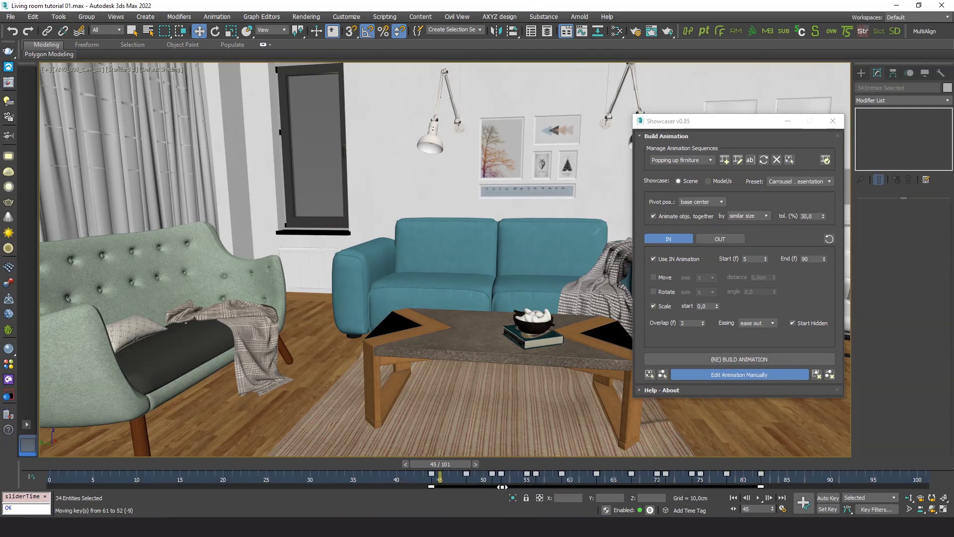
click(399, 481)
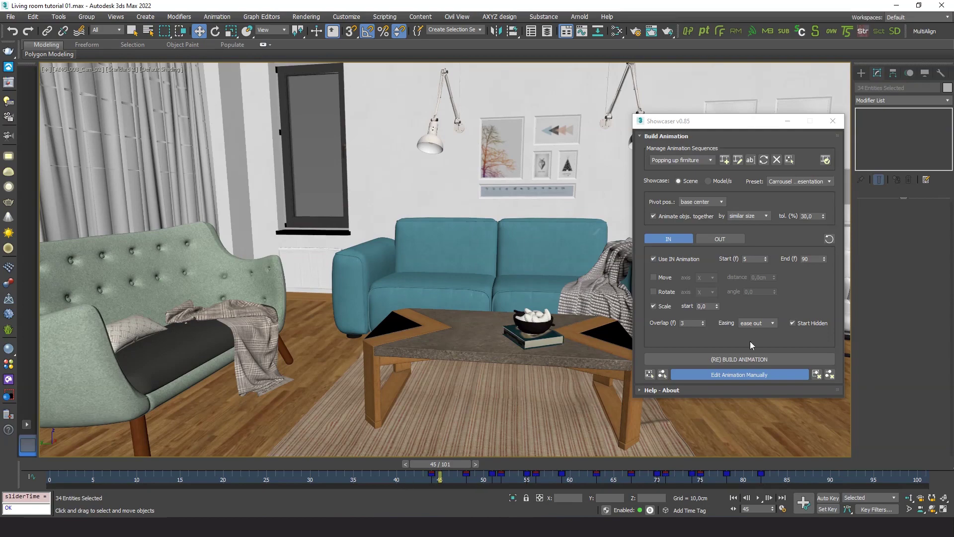
click(738, 374)
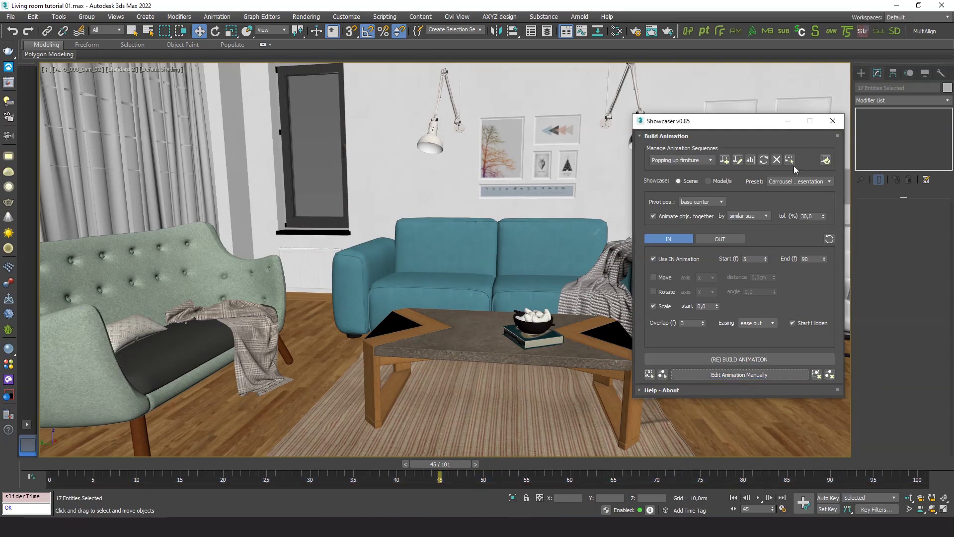
Step: Play the animation to frame 82 and select the windowsill plant and the shelf plant
click(758, 497)
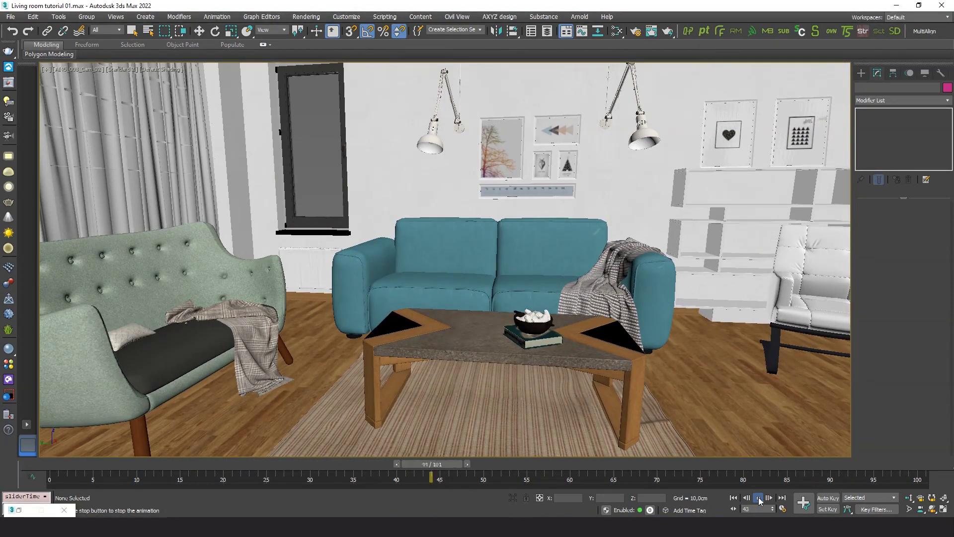
click(760, 497)
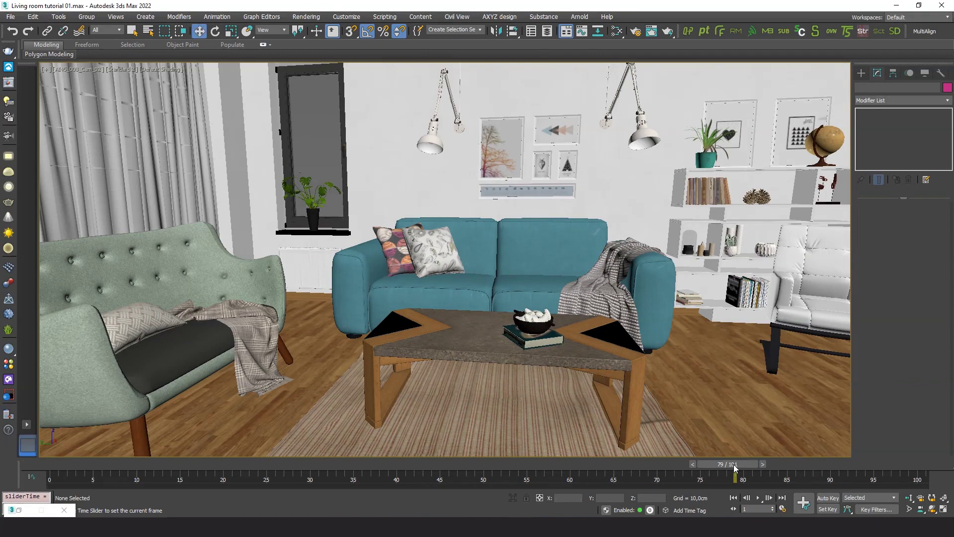
key(w)
click(310, 215)
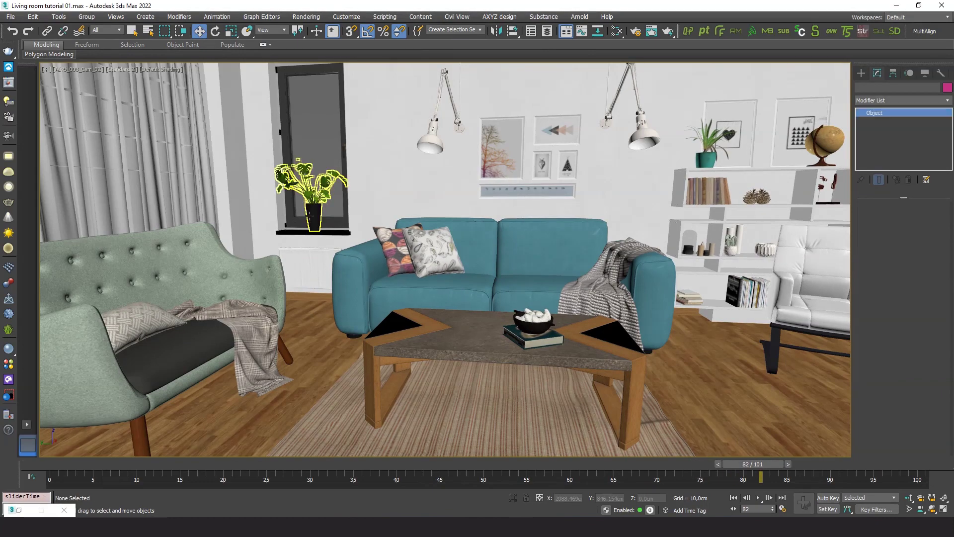
ctrl+click(710, 163)
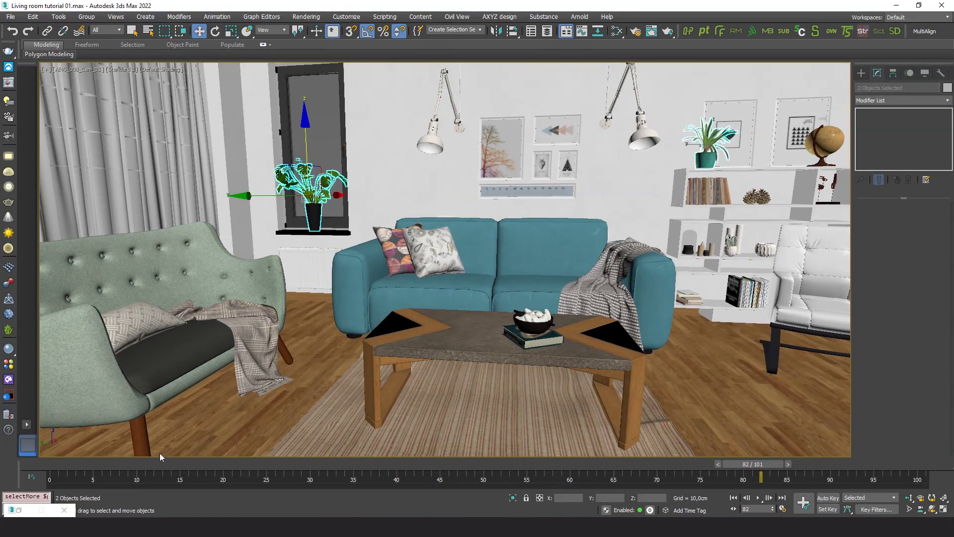
Step: Move the two plants' keys 4 frames earlier, from frame 77 to 73, then minimize Showcaser
click(20, 511)
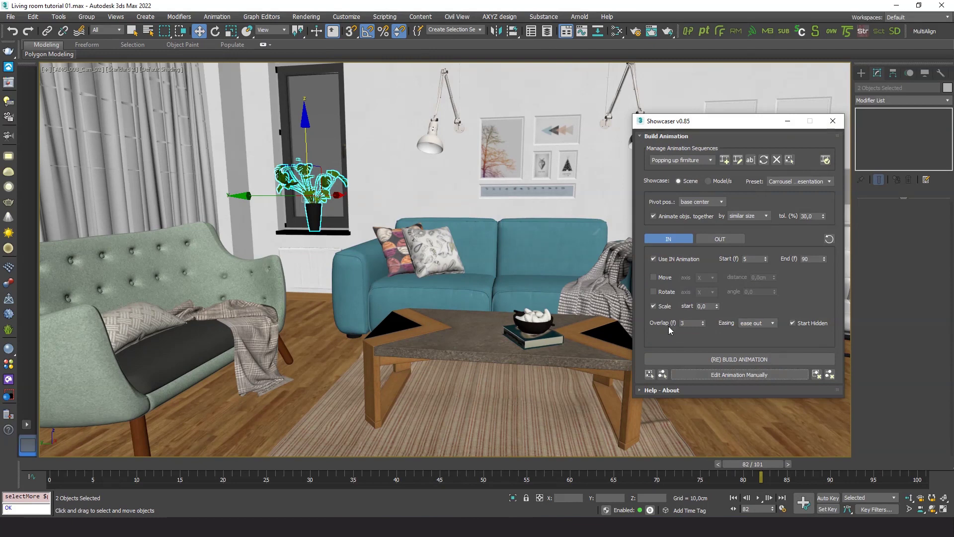
click(695, 374)
drag(782, 481, 655, 480)
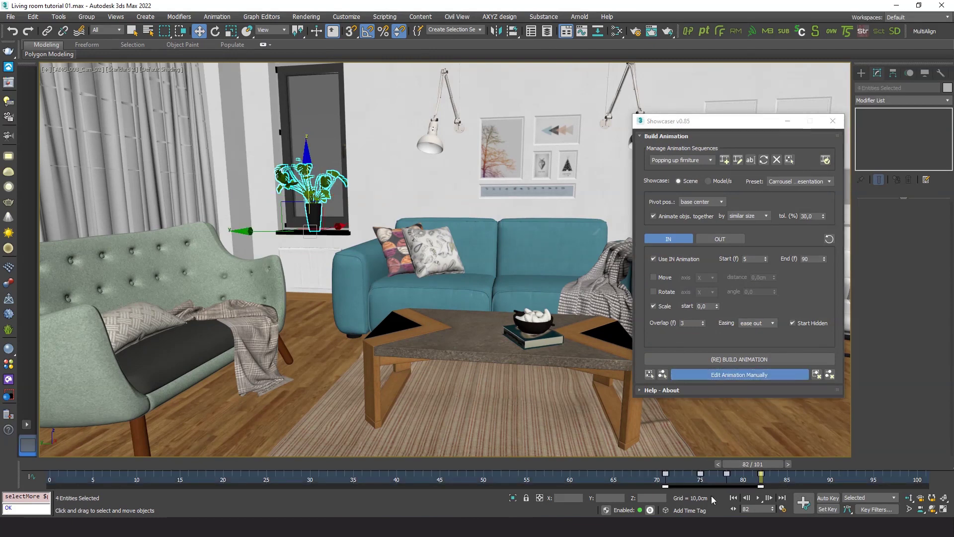
drag(717, 486, 671, 486)
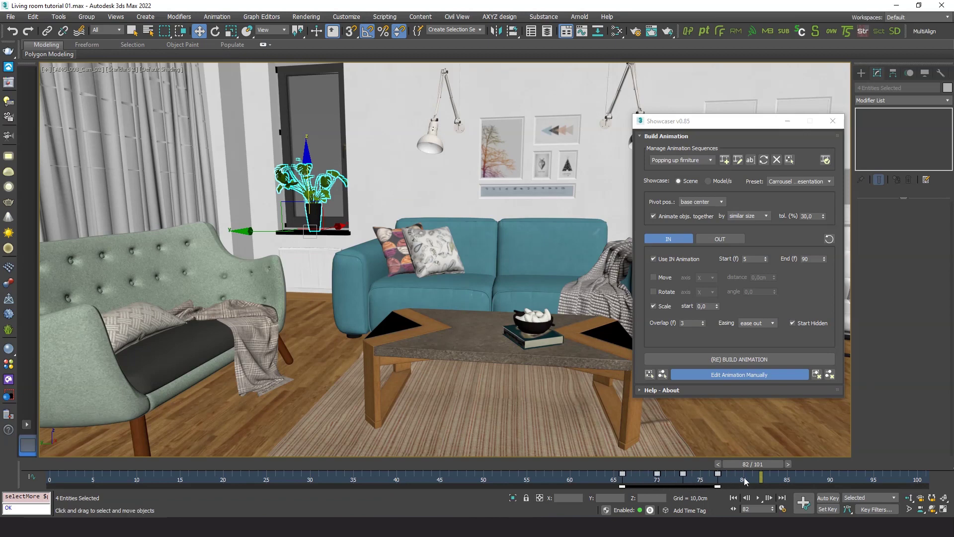
click(746, 374)
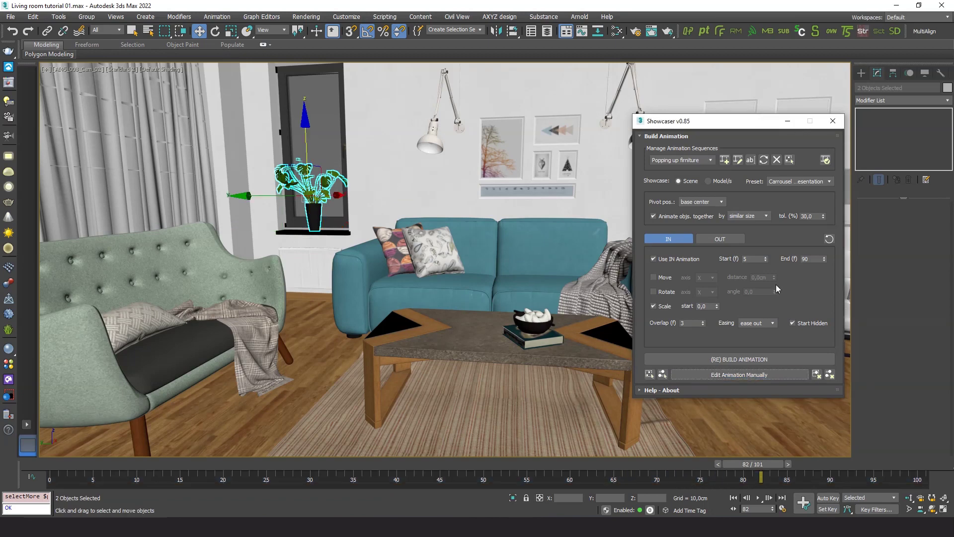
click(783, 125)
click(741, 388)
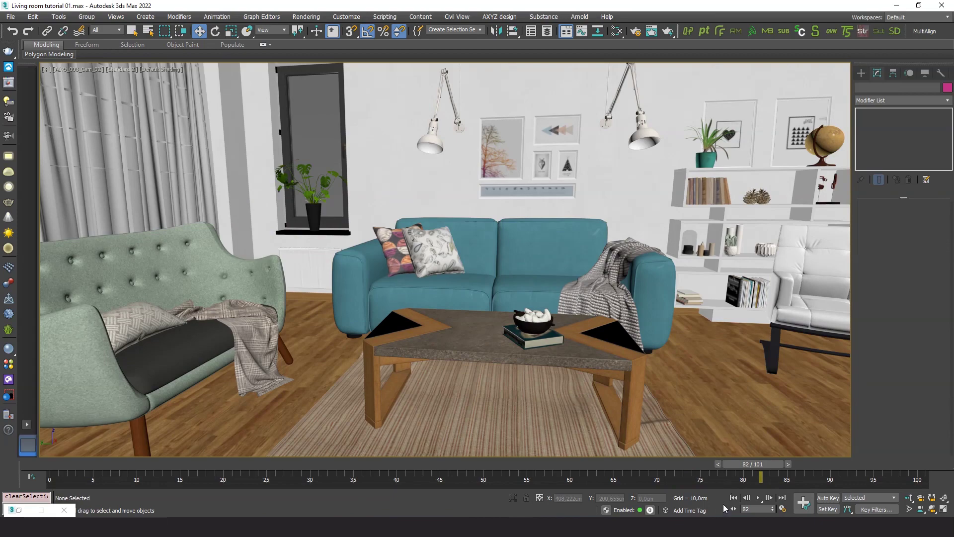
click(734, 498)
click(757, 497)
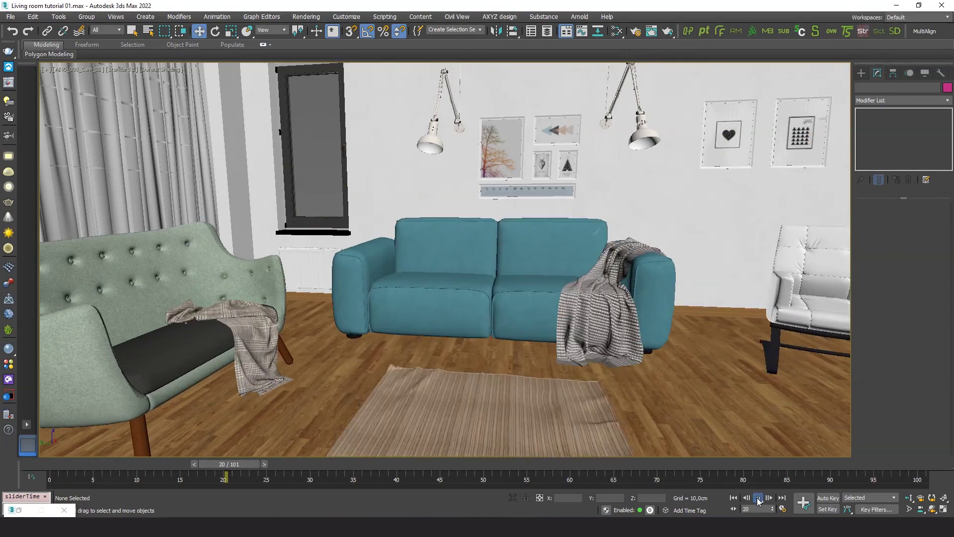
click(736, 499)
click(782, 498)
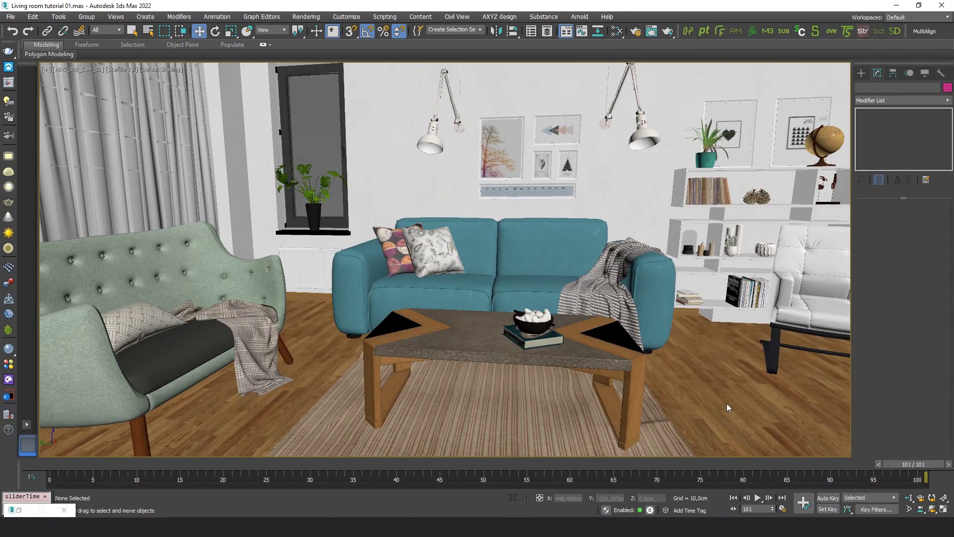